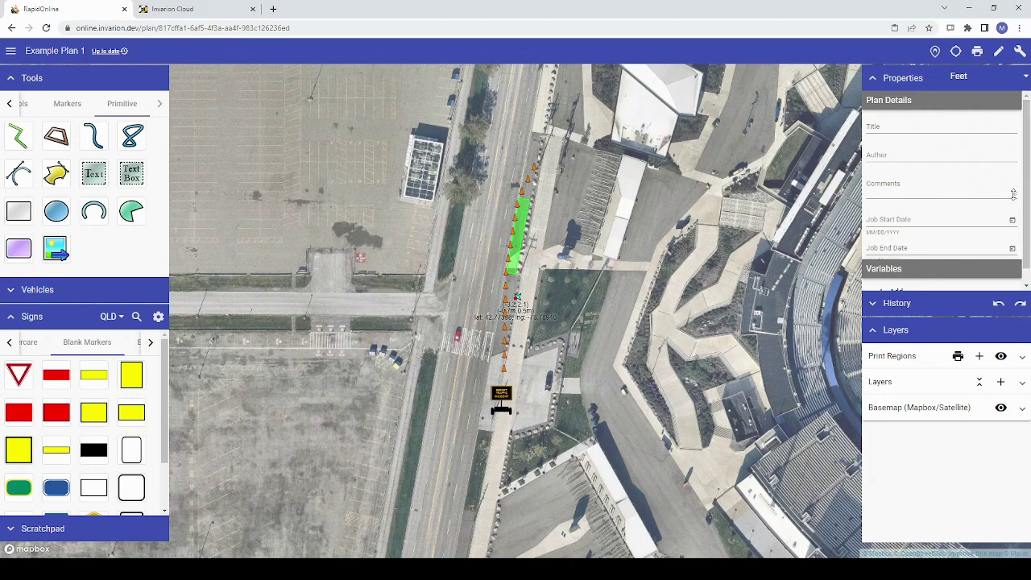
# - Enlarge the Comments box and pick August 4, 2022 as the Job Start Date
pyautogui.moveTo(1013, 194)
pyautogui.mouseDown()
pyautogui.moveTo(1013, 243)
pyautogui.moveTo(1013, 207)
pyautogui.mouseUp()
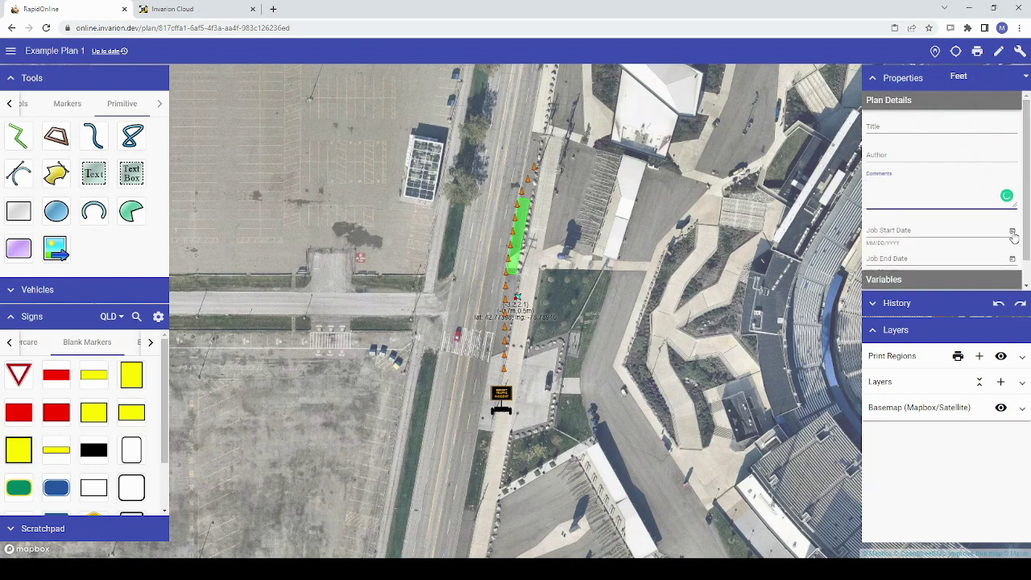
pyautogui.click(1012, 232)
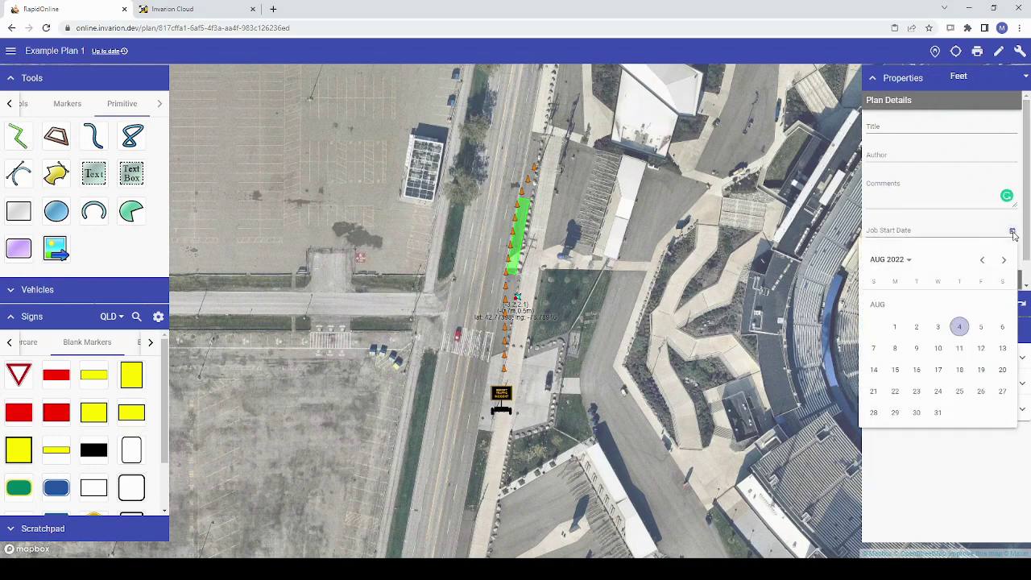
pyautogui.click(954, 331)
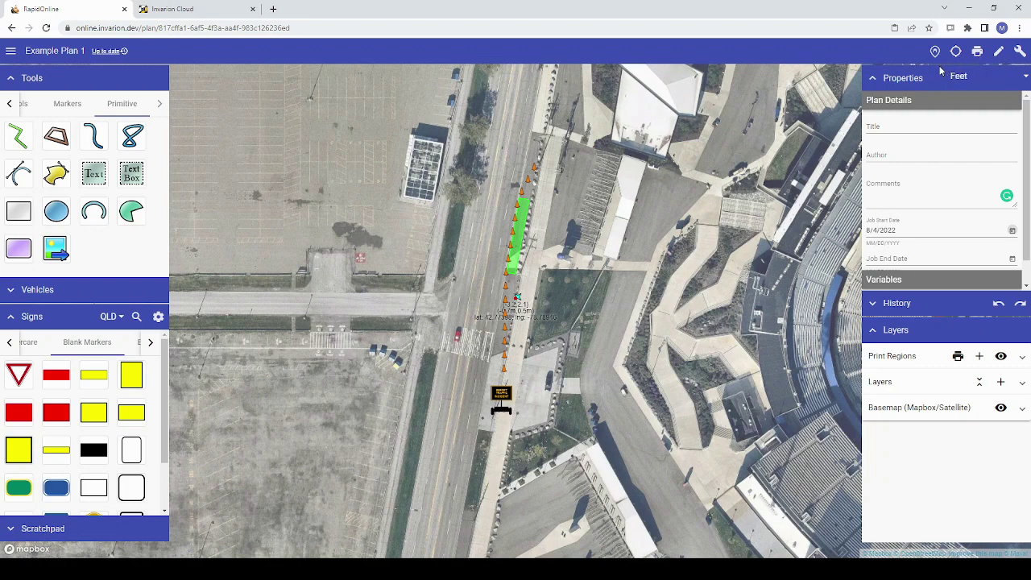
# - Expand the Basemap settings, try Google, then return to Mapbox with Satellite as the map type
pyautogui.click(914, 410)
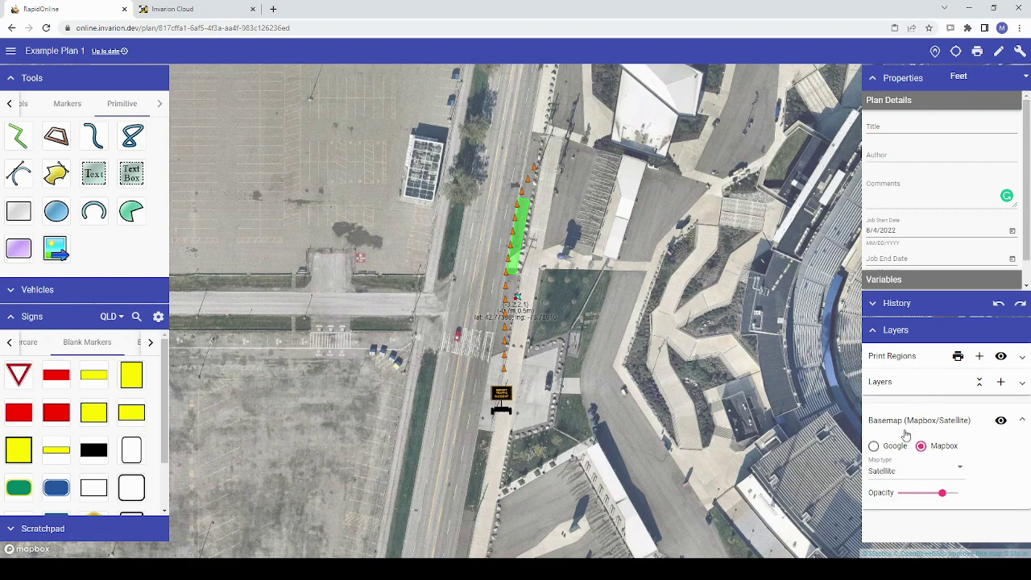
pyautogui.click(896, 448)
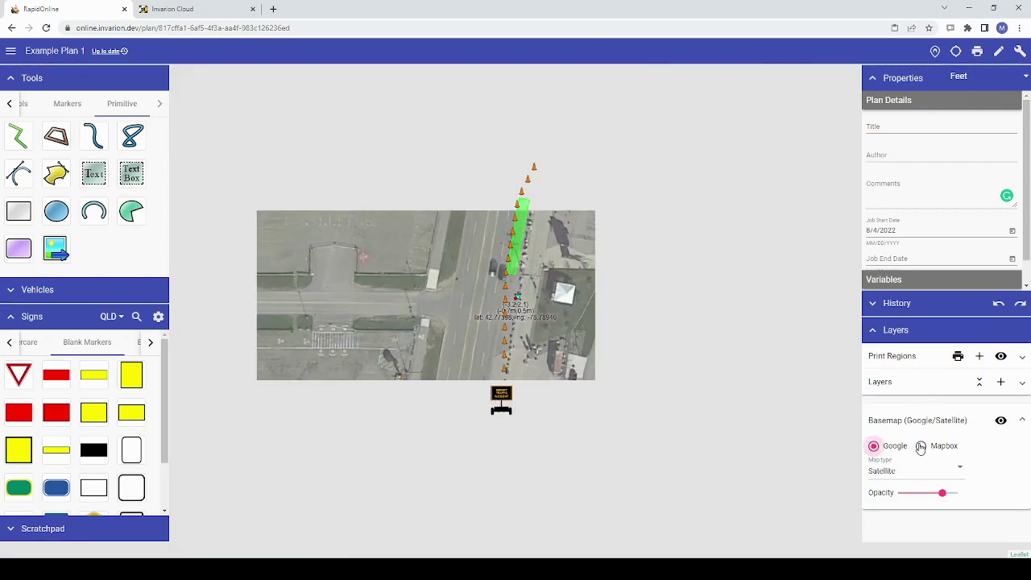
pyautogui.click(920, 445)
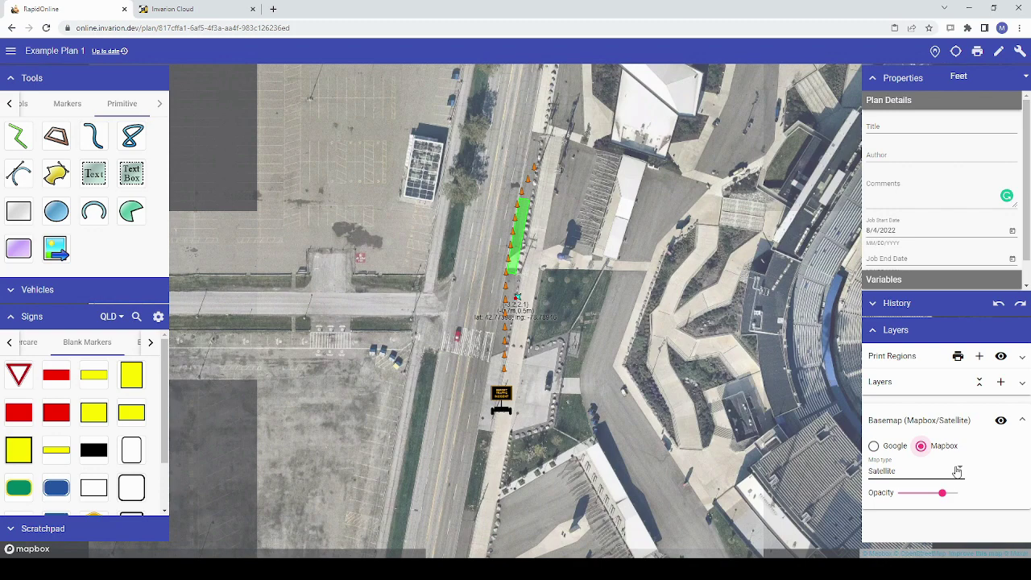
pyautogui.click(954, 471)
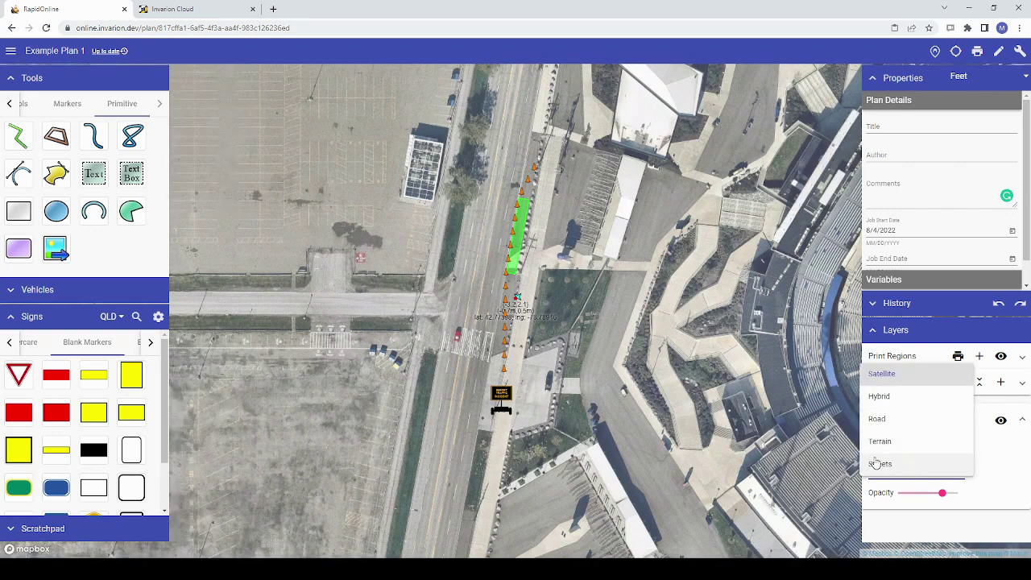
pyautogui.click(832, 387)
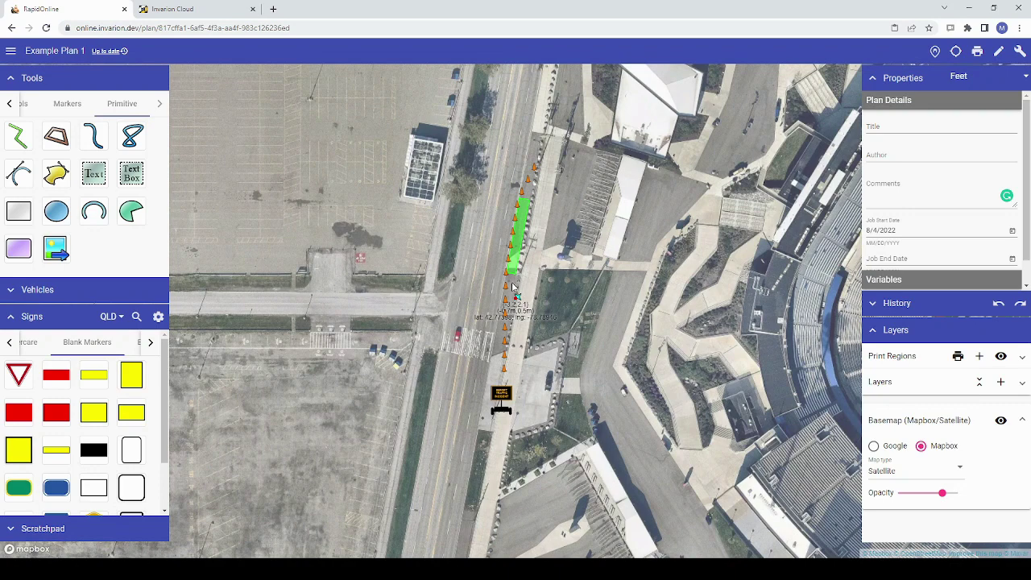
pyautogui.moveTo(527, 313); pyautogui.dragTo(560, 318)
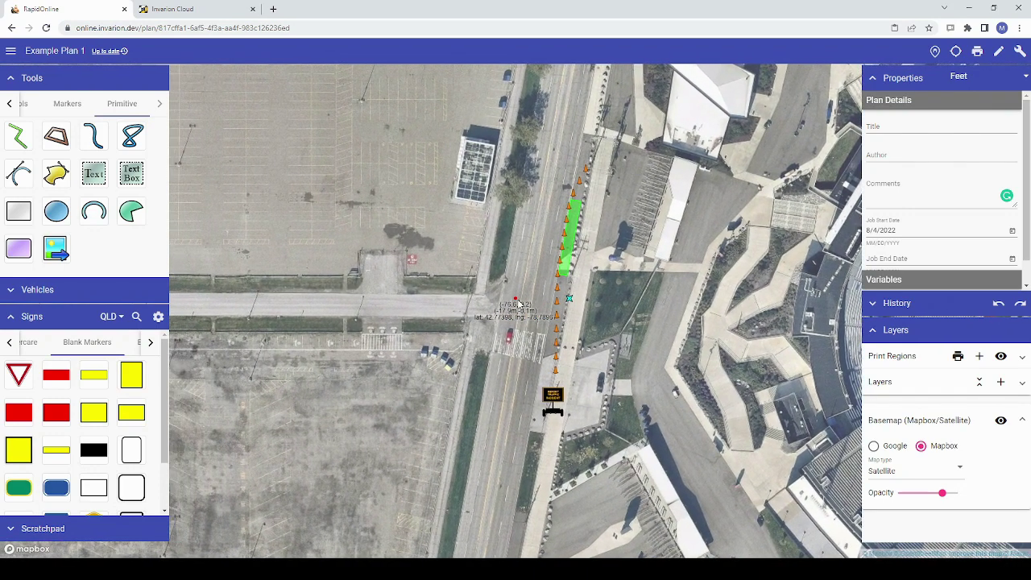
pyautogui.scroll(2, 518, 303)
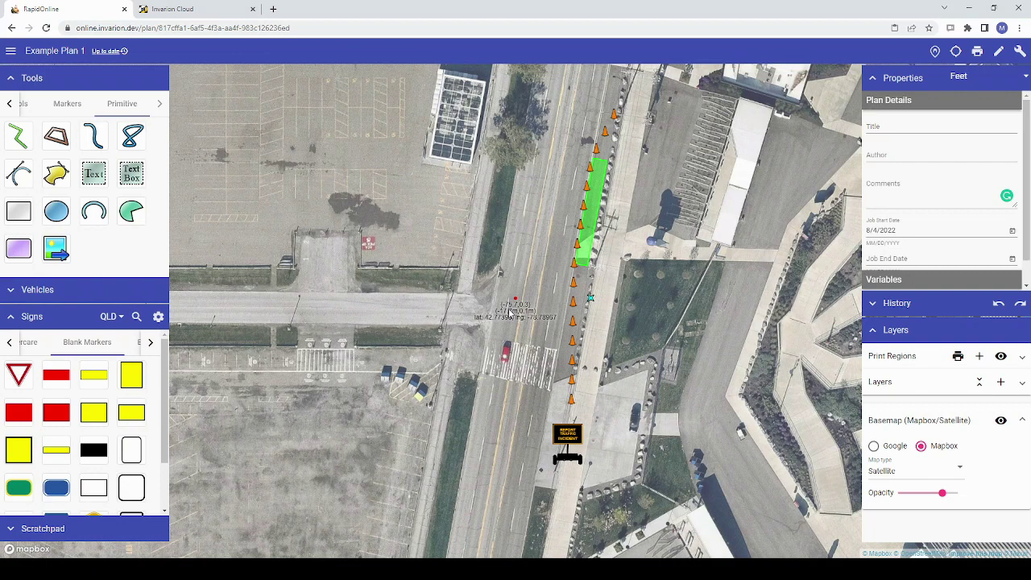
pyautogui.moveTo(528, 313); pyautogui.dragTo(609, 313)
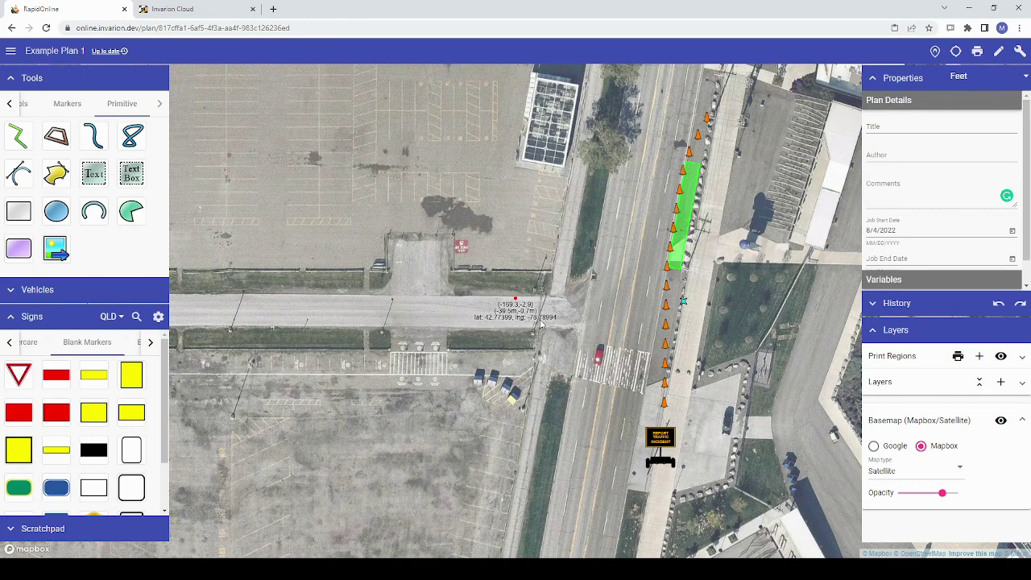
pyautogui.moveTo(500, 323); pyautogui.dragTo(507, 326)
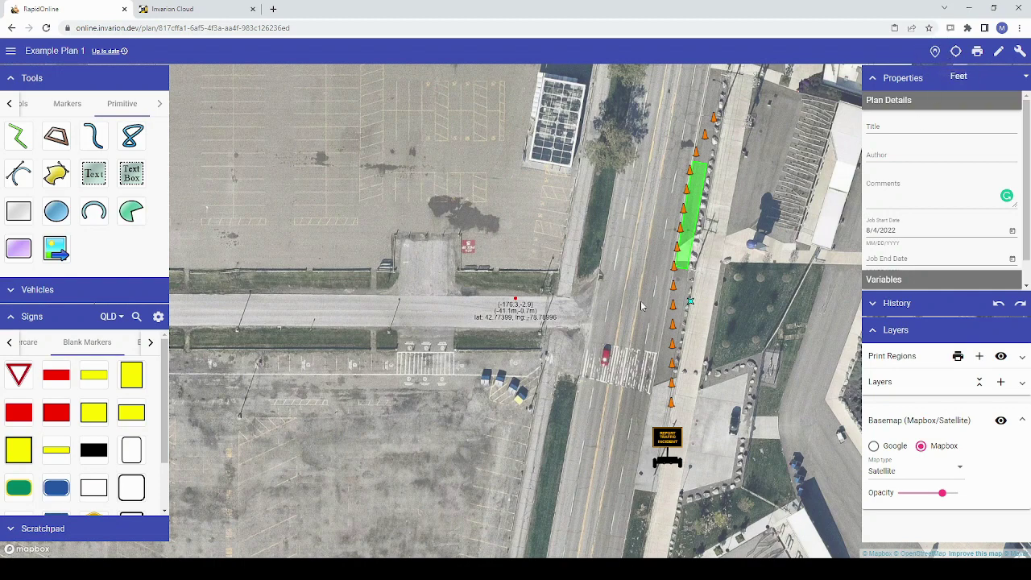
pyautogui.scroll(-5, 616, 358)
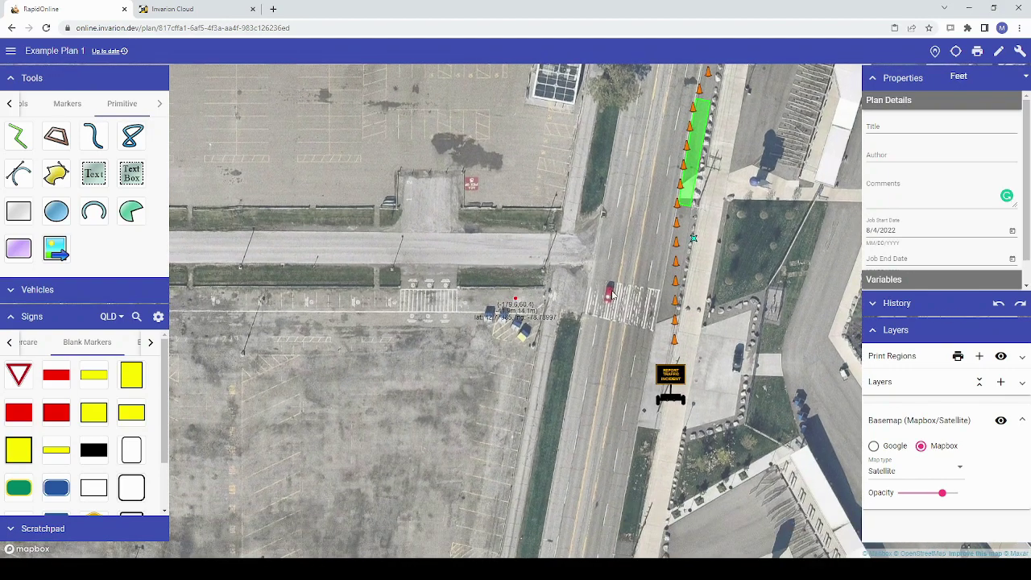
pyautogui.scroll(-2, 584, 256)
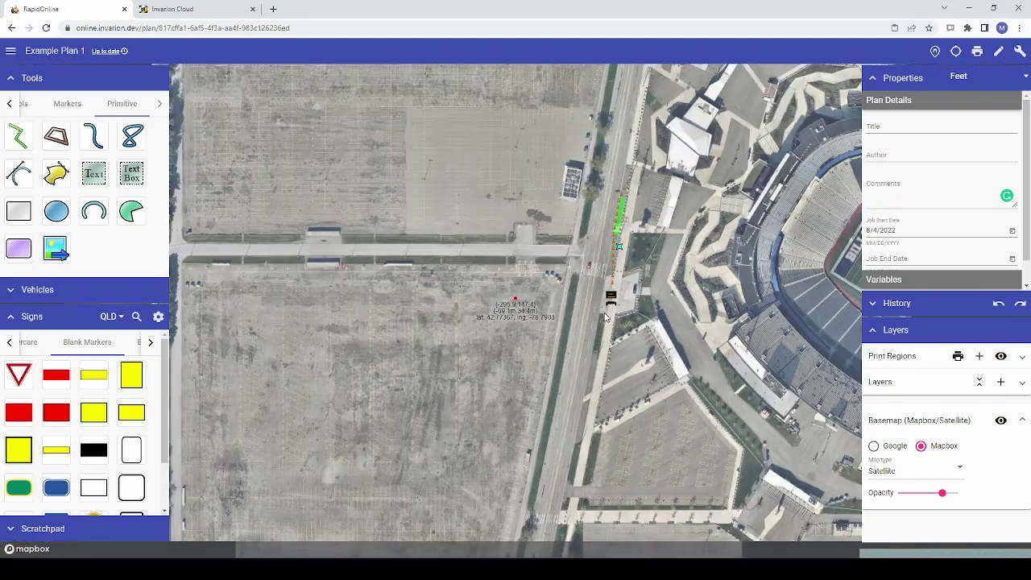
pyautogui.moveTo(584, 256); pyautogui.dragTo(484, 88)
pyautogui.moveTo(488, 363); pyautogui.dragTo(515, 184)
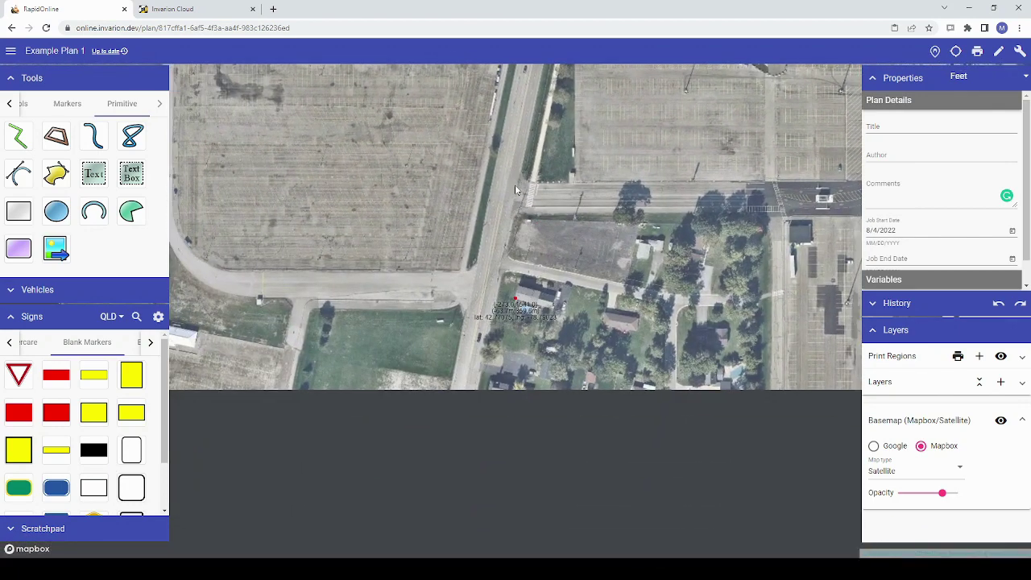
pyautogui.moveTo(501, 436); pyautogui.dragTo(521, 251)
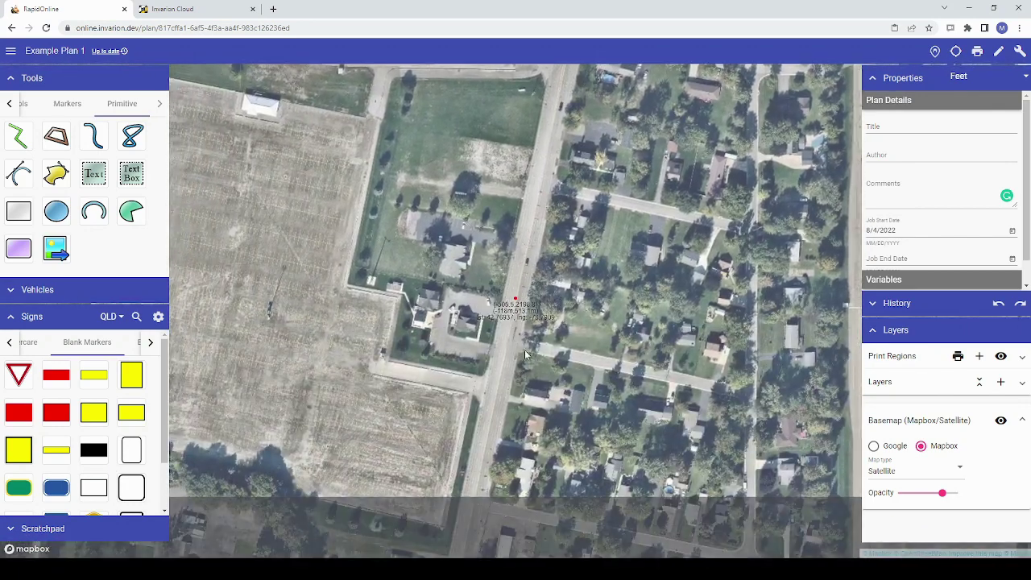
pyautogui.scroll(4, 521, 256)
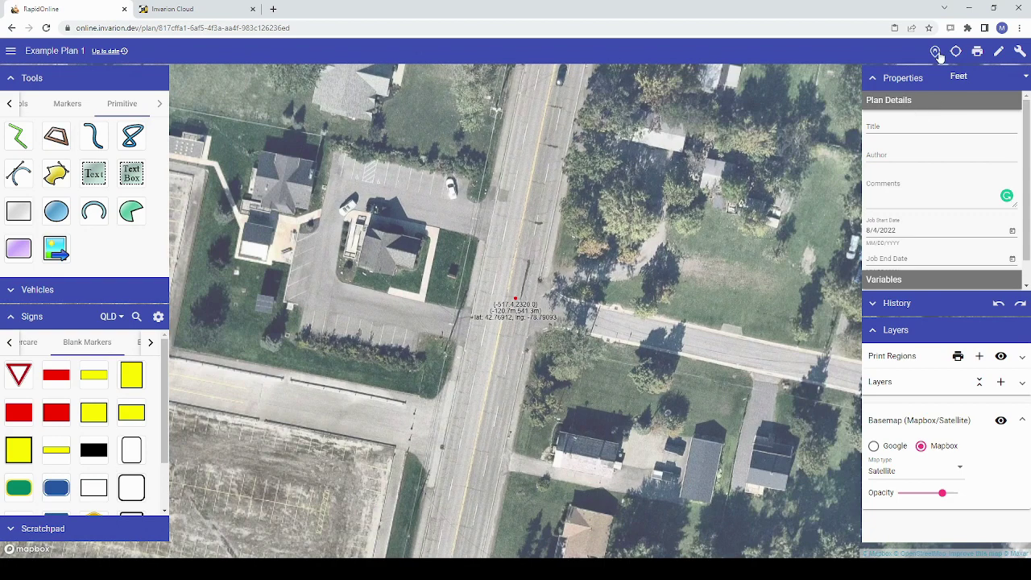
pyautogui.click(934, 51)
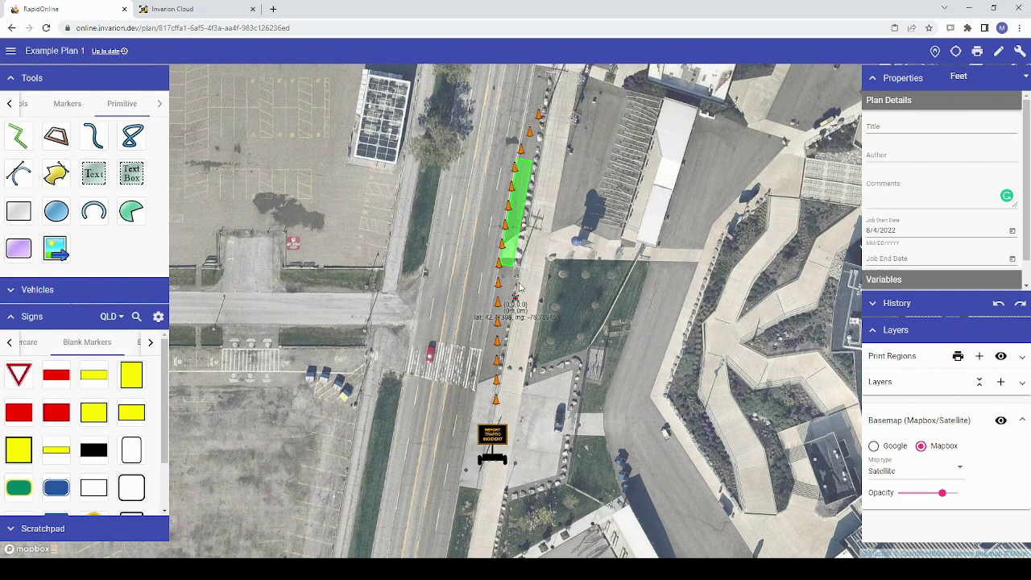
pyautogui.scroll(-2, 520, 287)
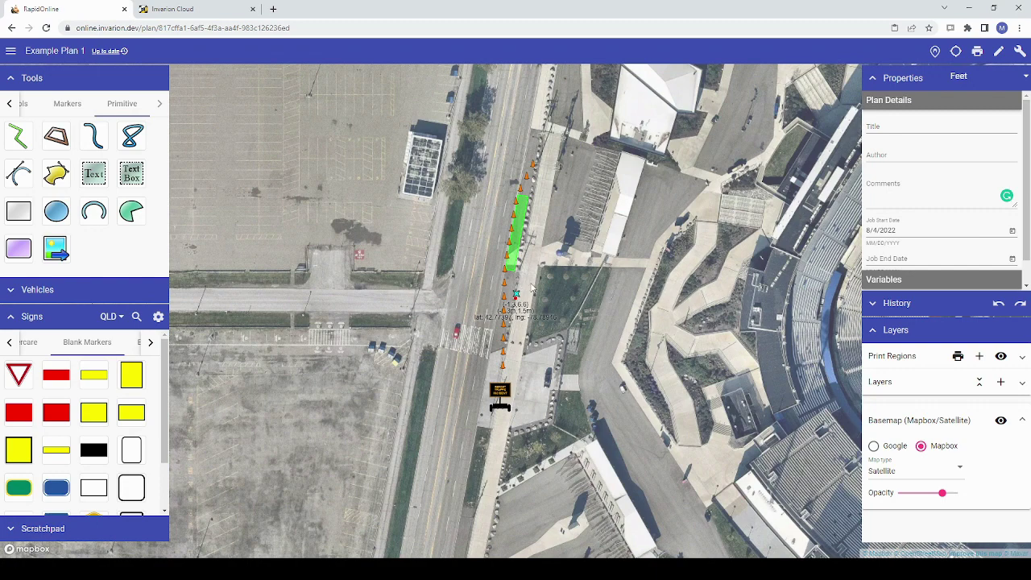
pyautogui.moveTo(531, 288); pyautogui.dragTo(523, 287)
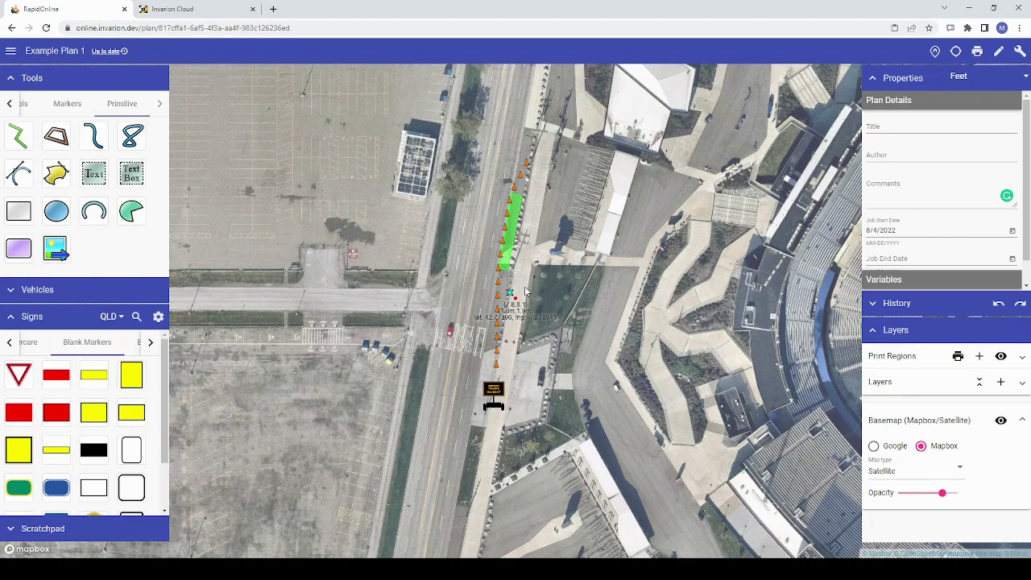
pyautogui.scroll(1, 523, 288)
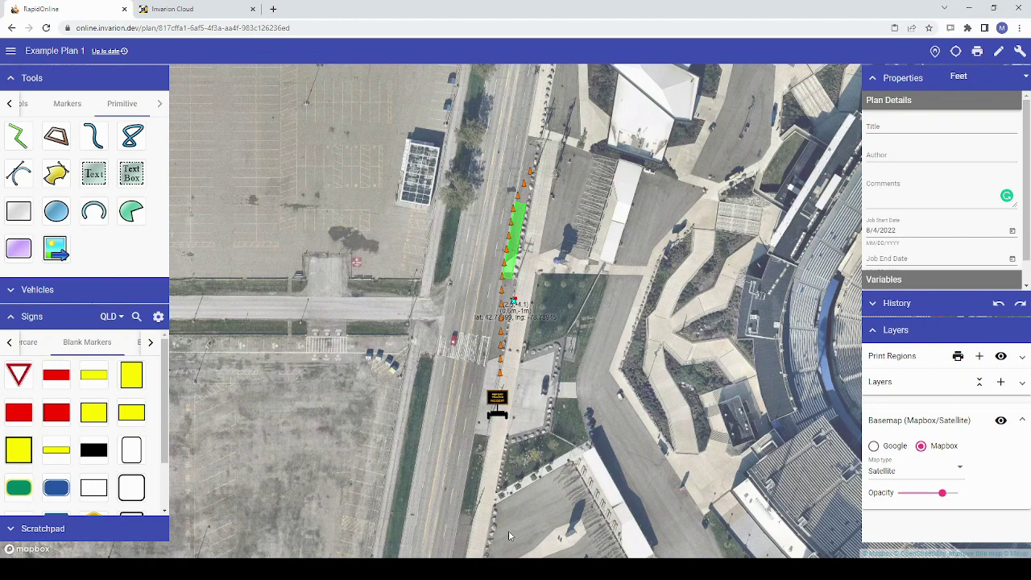
pyautogui.scroll(3, 459, 424)
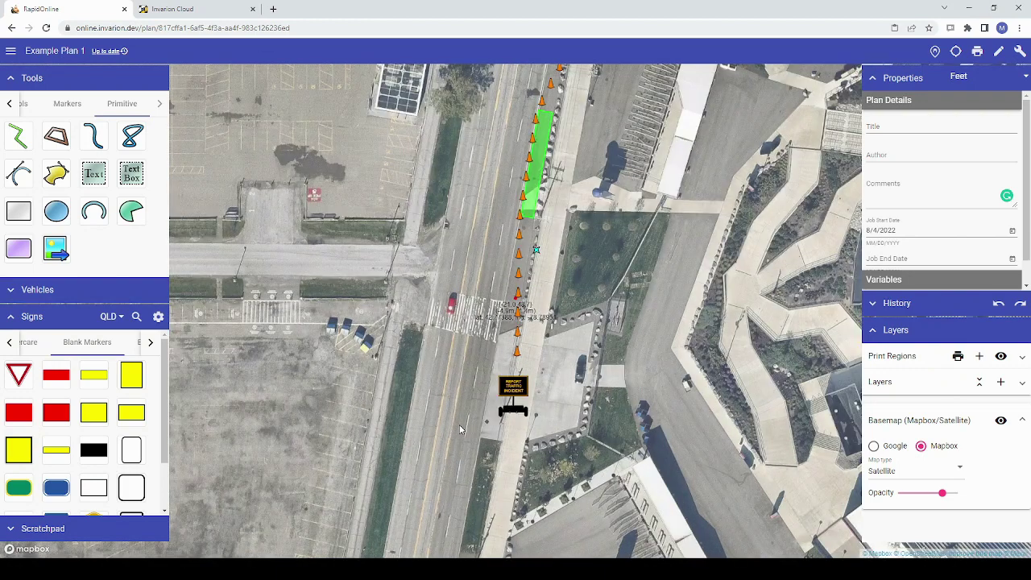
pyautogui.moveTo(463, 425); pyautogui.dragTo(473, 400)
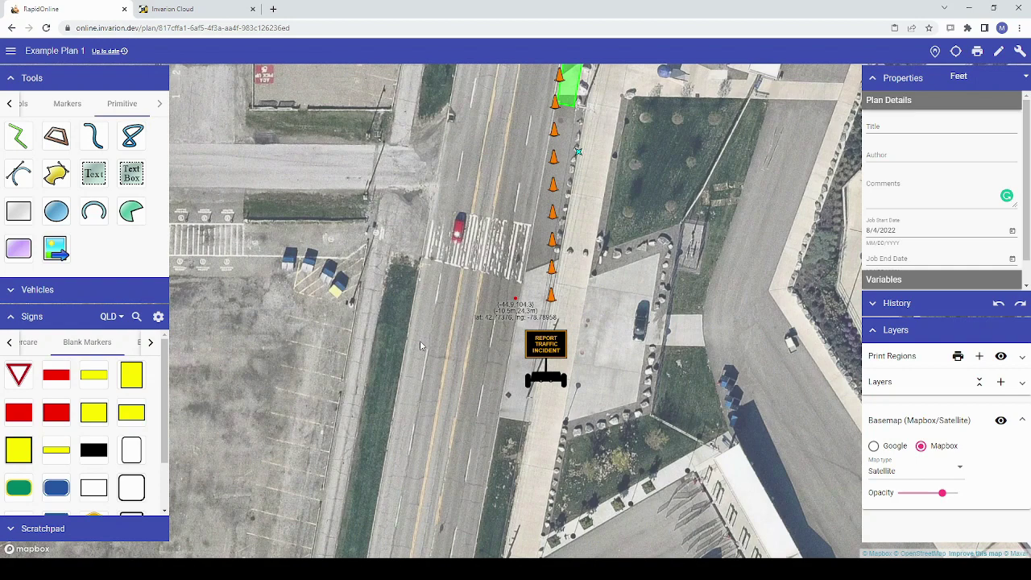
pyautogui.moveTo(432, 346); pyautogui.dragTo(516, 342)
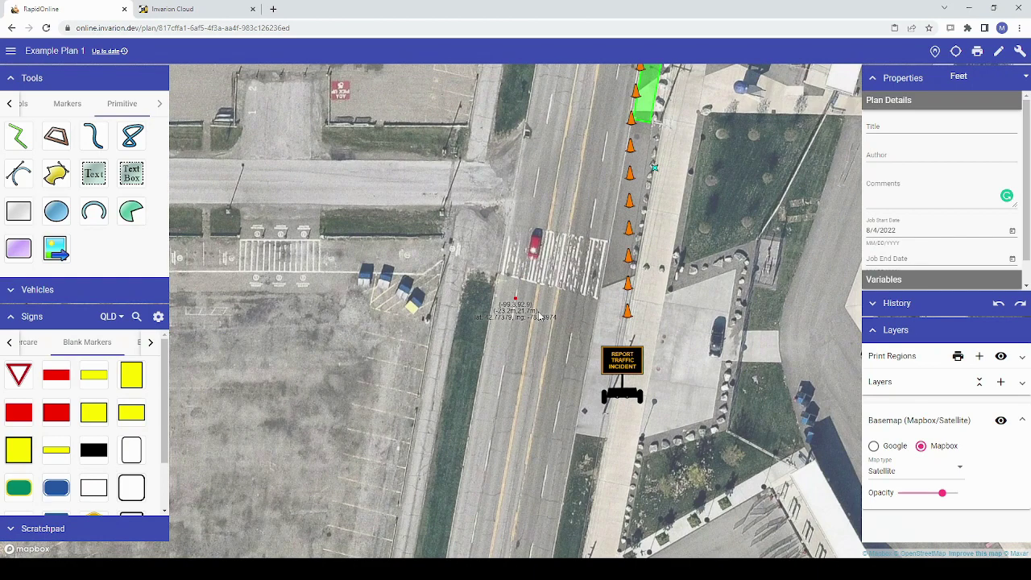
pyautogui.moveTo(537, 291); pyautogui.dragTo(498, 365)
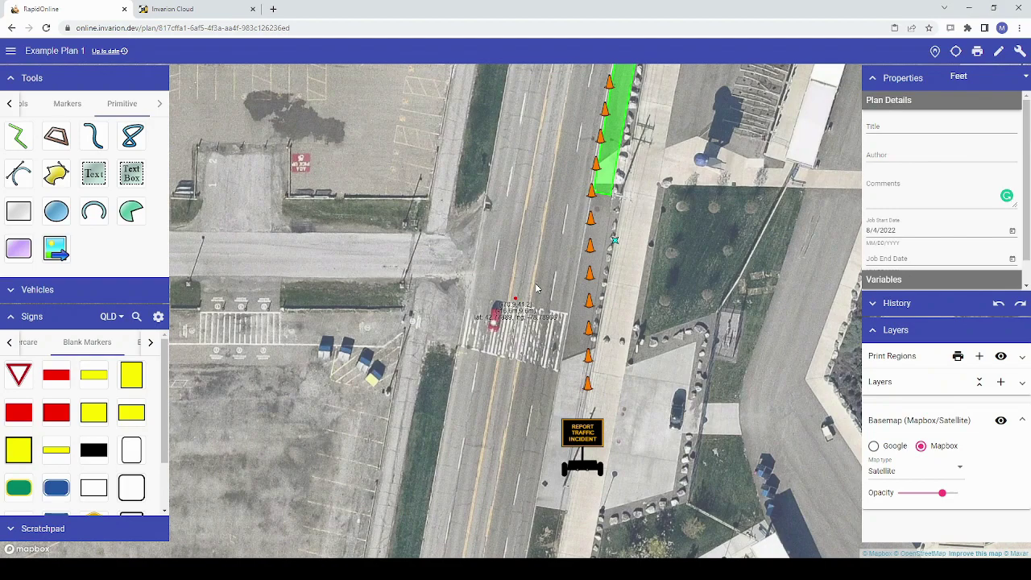
pyautogui.press('Up')
pyautogui.press('Up')
pyautogui.press('Up')
pyautogui.press('Up')
pyautogui.press('Up')
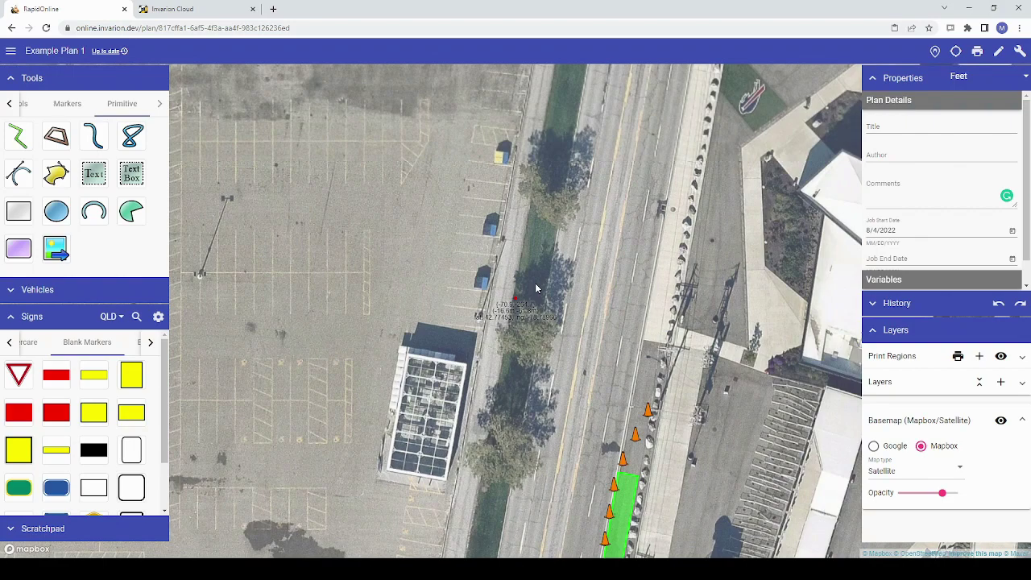
pyautogui.press('Down')
pyautogui.press('Down')
pyautogui.press('Down')
pyautogui.press('Down')
pyautogui.press('Down')
pyautogui.press('Down')
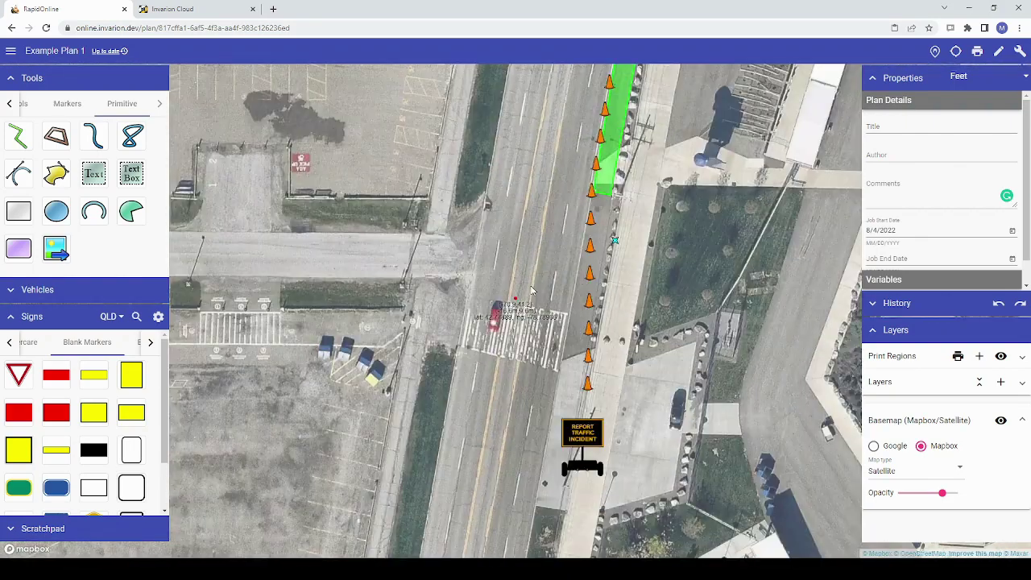
pyautogui.press('Left')
pyautogui.press('Left')
pyautogui.press('Left')
pyautogui.press('Left')
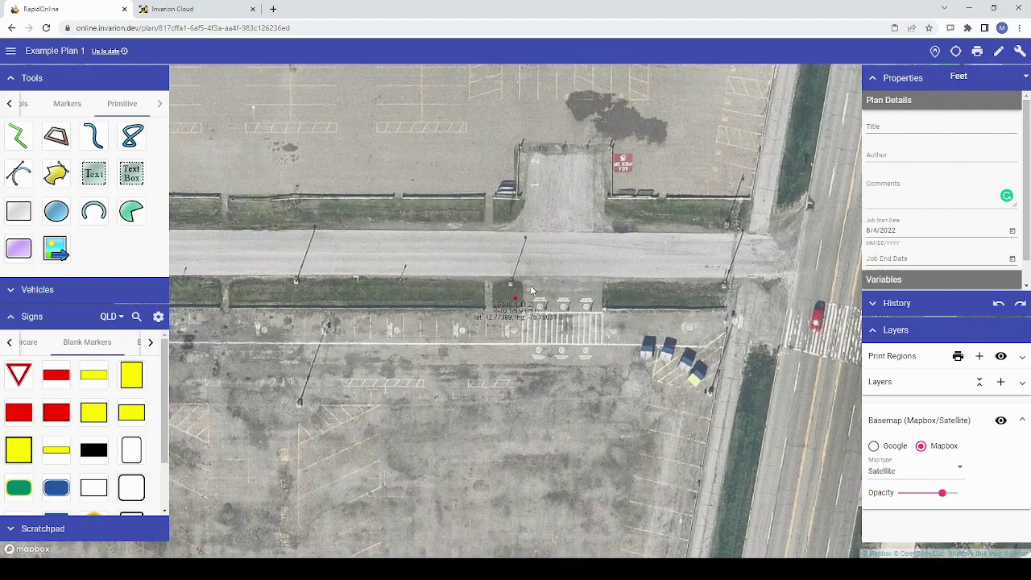
pyautogui.press('Right')
pyautogui.press('Right')
pyautogui.press('Right')
pyautogui.press('Right')
pyautogui.press('Right')
pyautogui.press('Left')
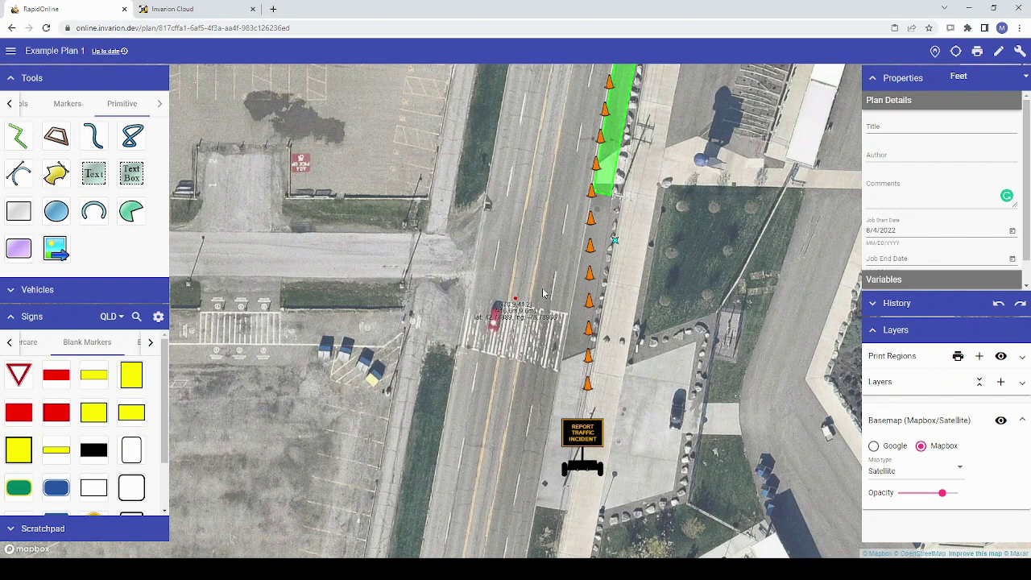
# - Zoom and pan the map until the VMS board sits centred below the cone line
pyautogui.scroll(2, 542, 294)
pyautogui.scroll(2, 543, 294)
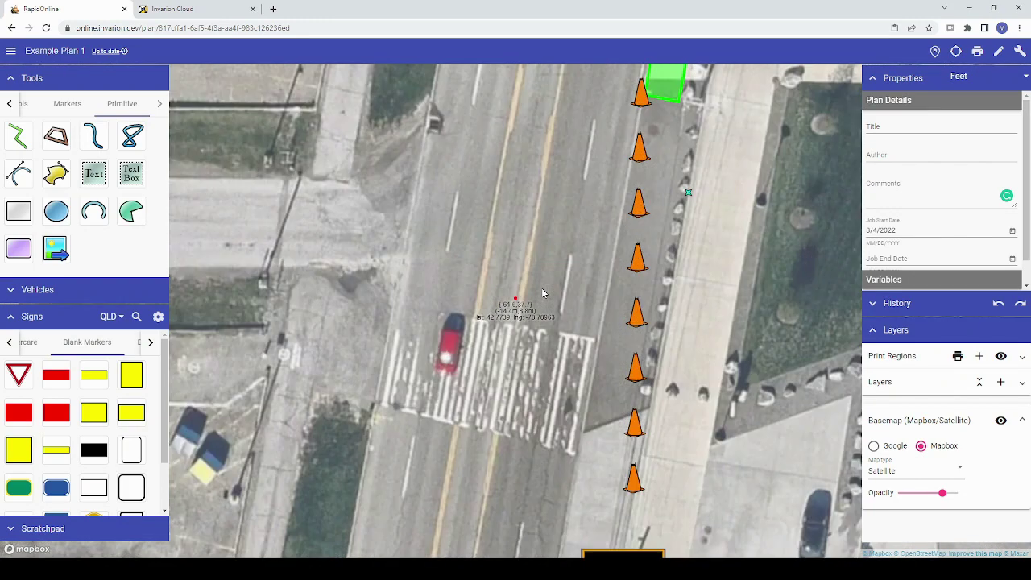
pyautogui.scroll(-2, 542, 294)
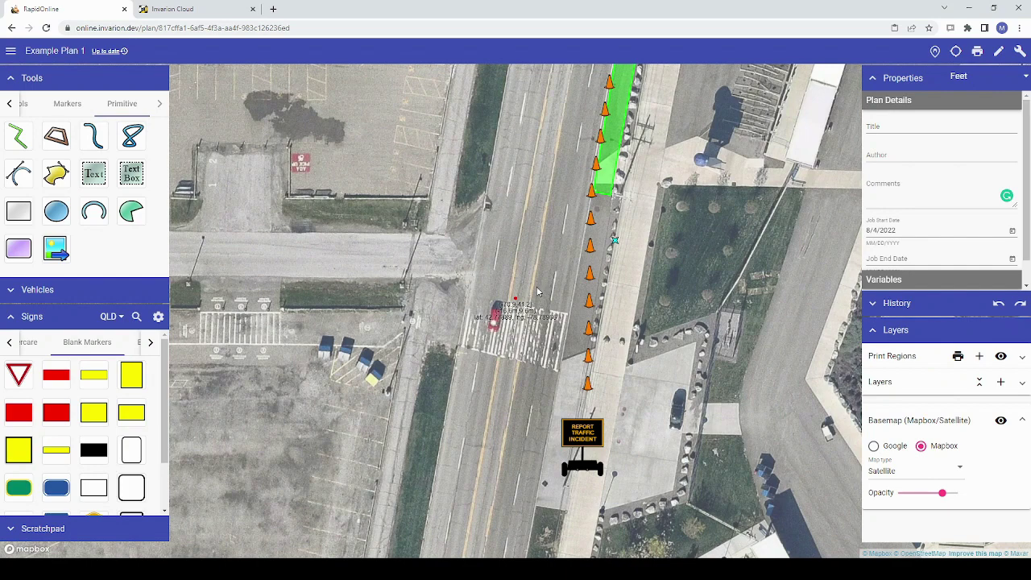
pyautogui.scroll(1, 585, 290)
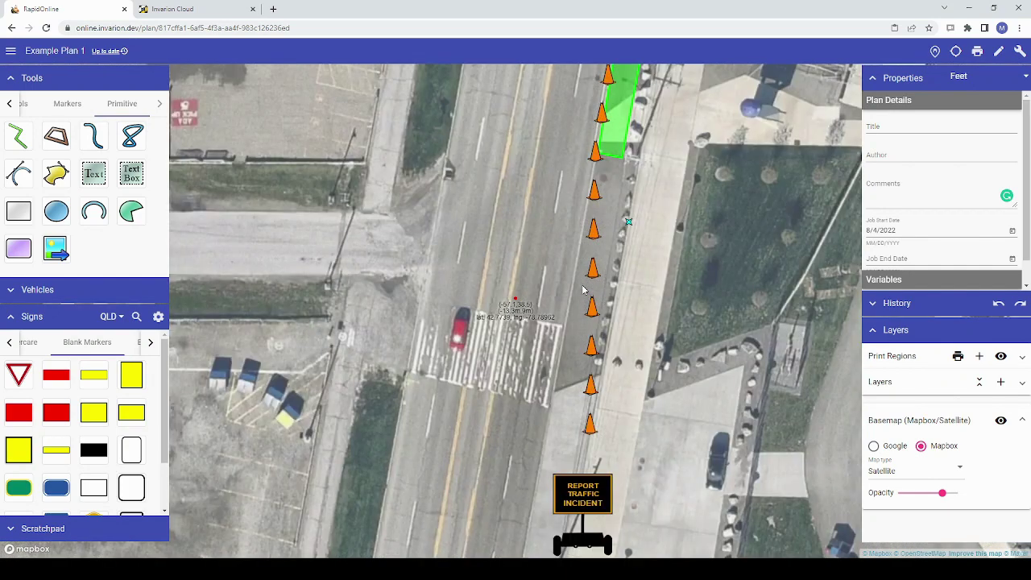
pyautogui.scroll(-1, 585, 290)
pyautogui.scroll(2, 611, 187)
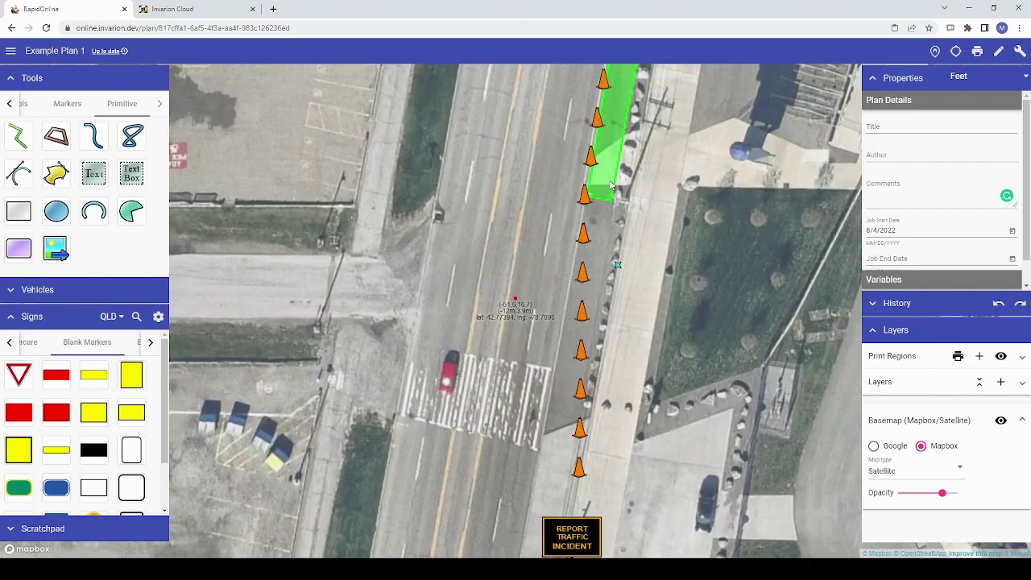
pyautogui.scroll(-2, 611, 187)
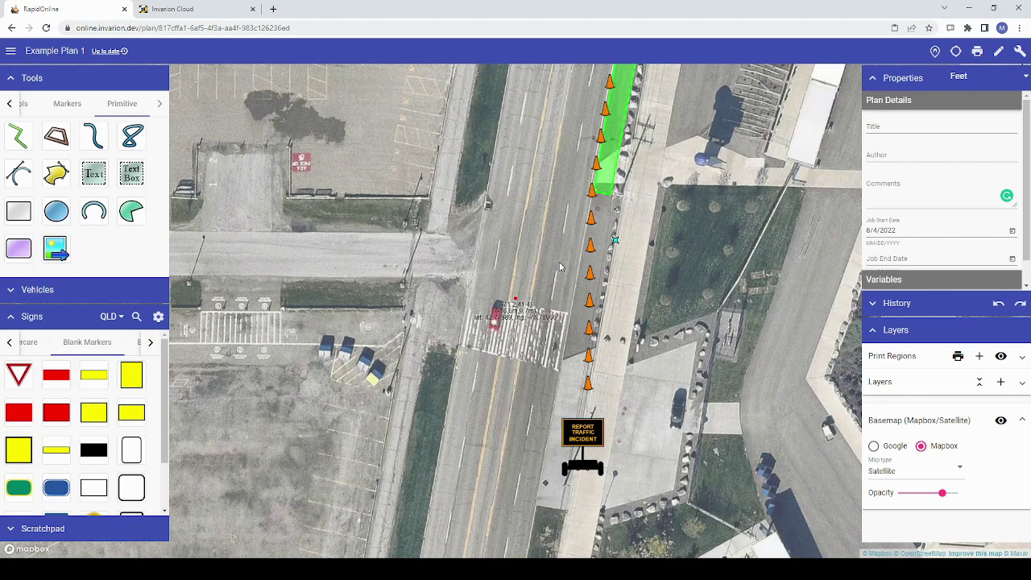
pyautogui.moveTo(488, 414); pyautogui.dragTo(500, 303)
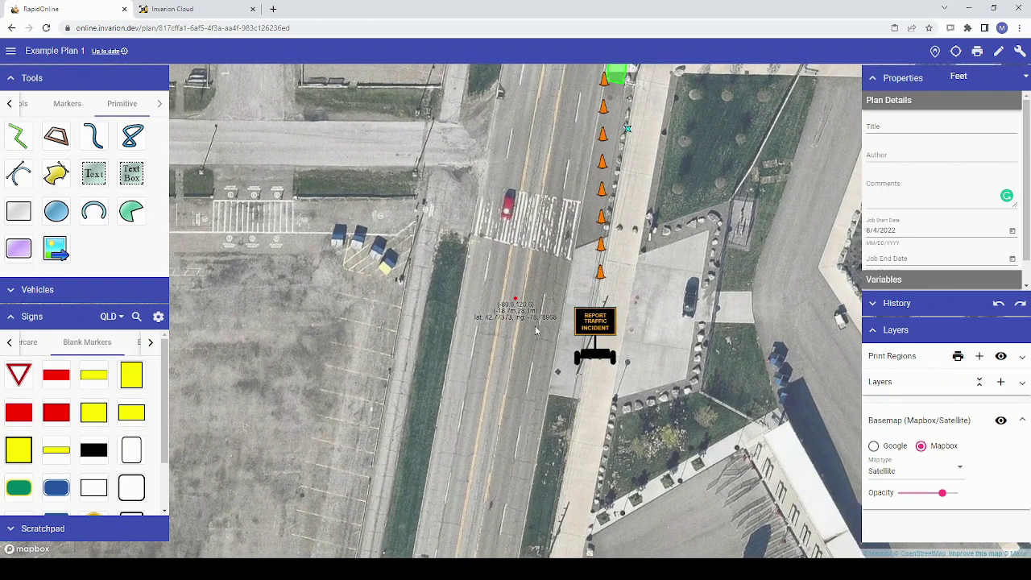
pyautogui.moveTo(276, 377); pyautogui.dragTo(319, 369)
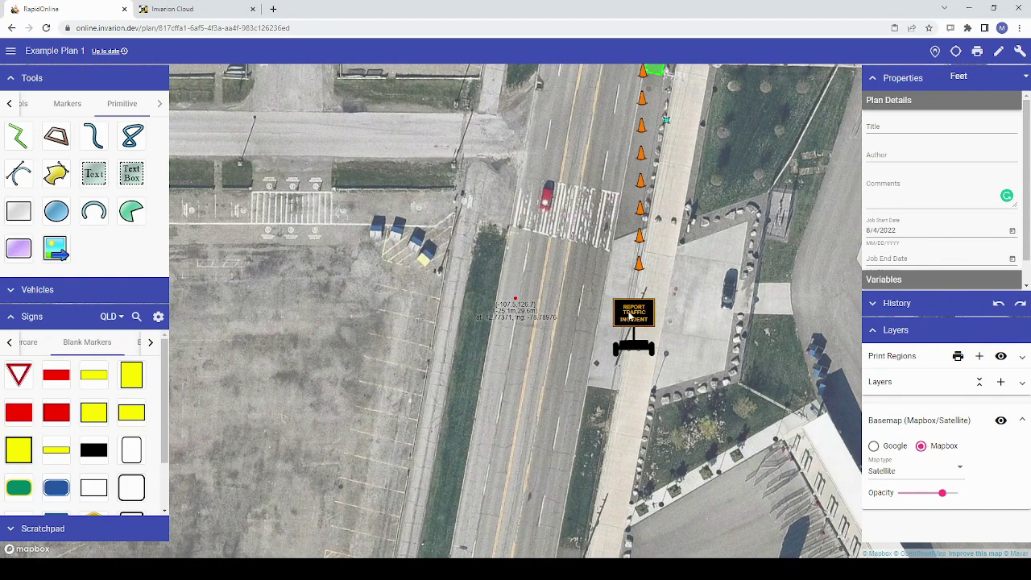
pyautogui.rightClick(630, 315)
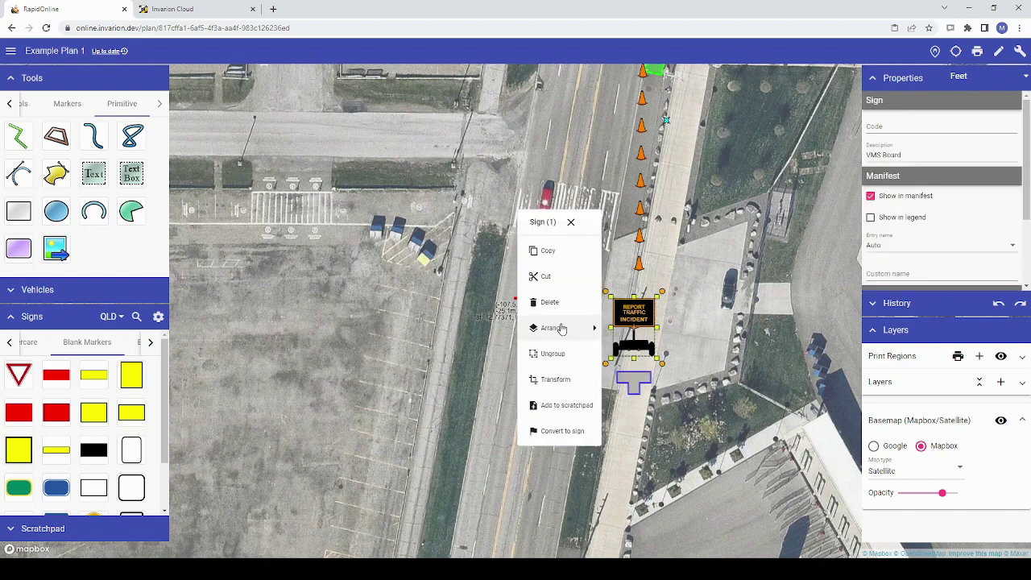
pyautogui.click(495, 336)
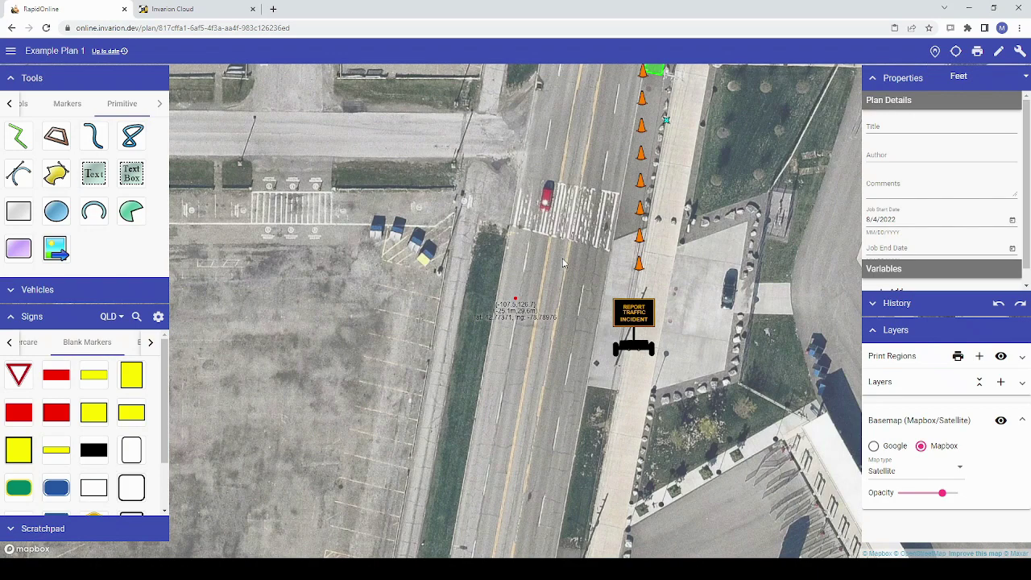
pyautogui.moveTo(561, 239); pyautogui.dragTo(715, 393)
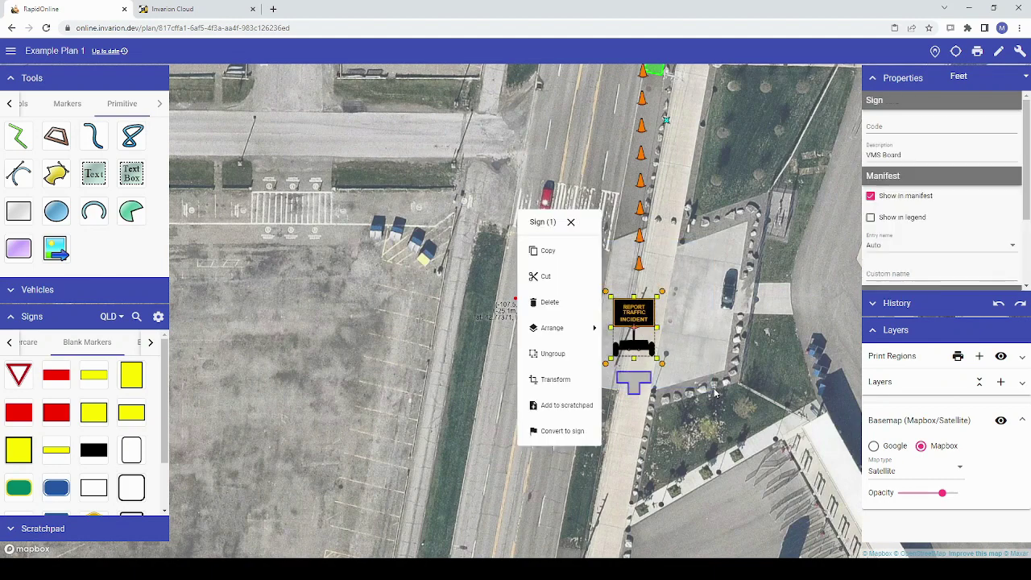
pyautogui.click(684, 329)
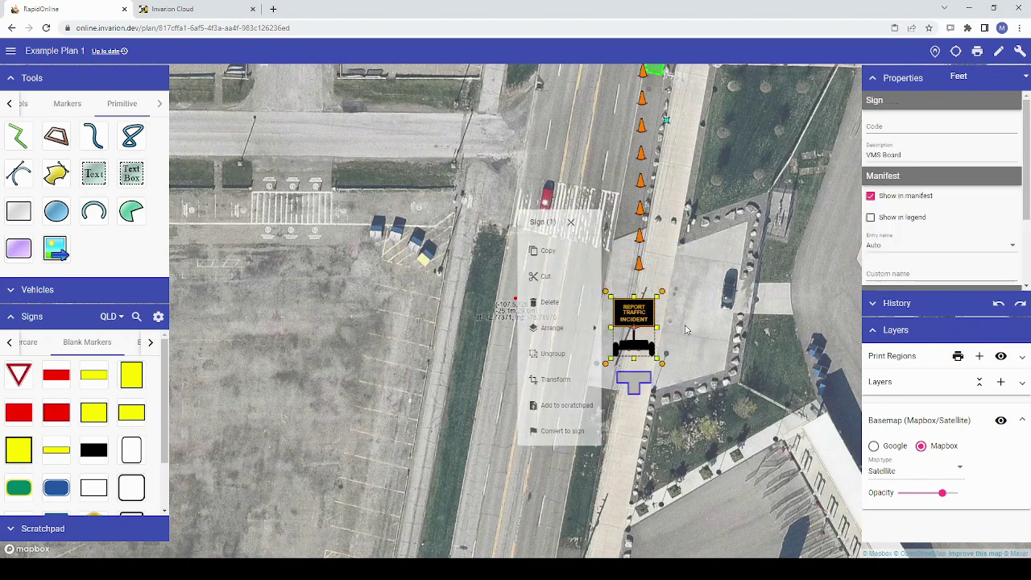
pyautogui.moveTo(730, 393); pyautogui.dragTo(555, 259)
# - Pan to the parking lot west of the road and drop three yield signs there
pyautogui.scroll(-3, 687, 252)
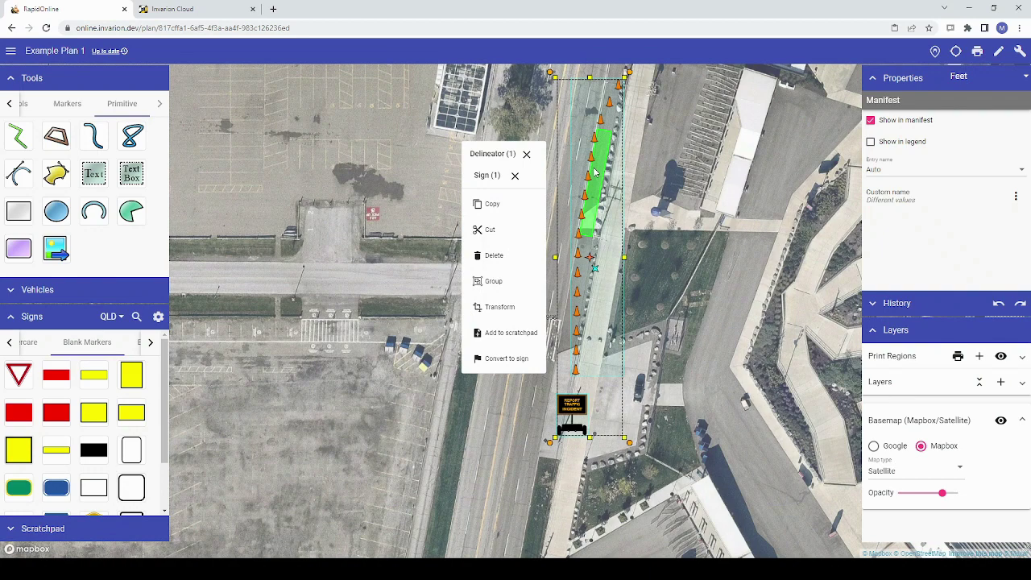
pyautogui.click(489, 416)
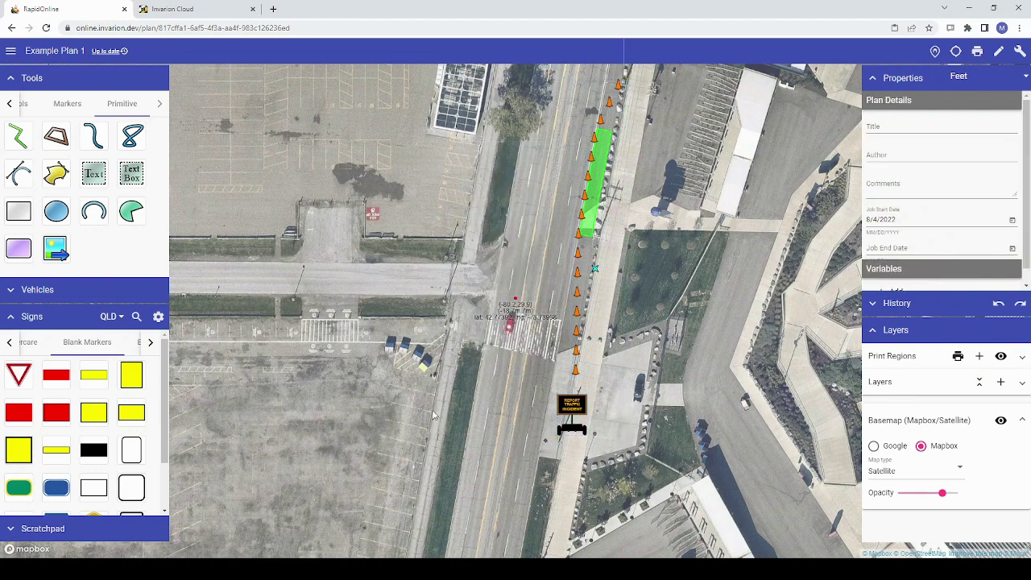
pyautogui.moveTo(489, 416); pyautogui.dragTo(650, 379)
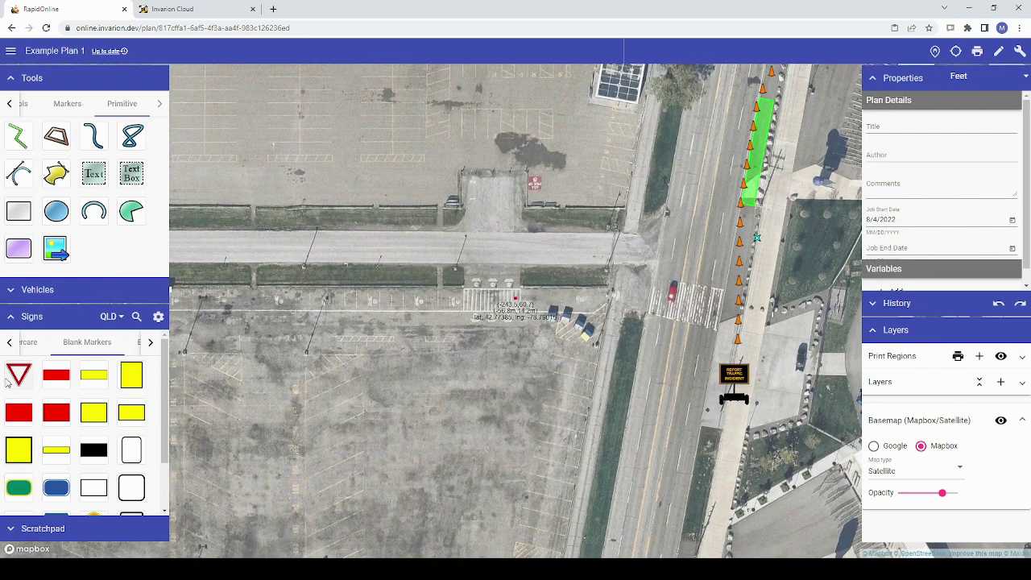
pyautogui.moveTo(18, 374); pyautogui.dragTo(303, 328)
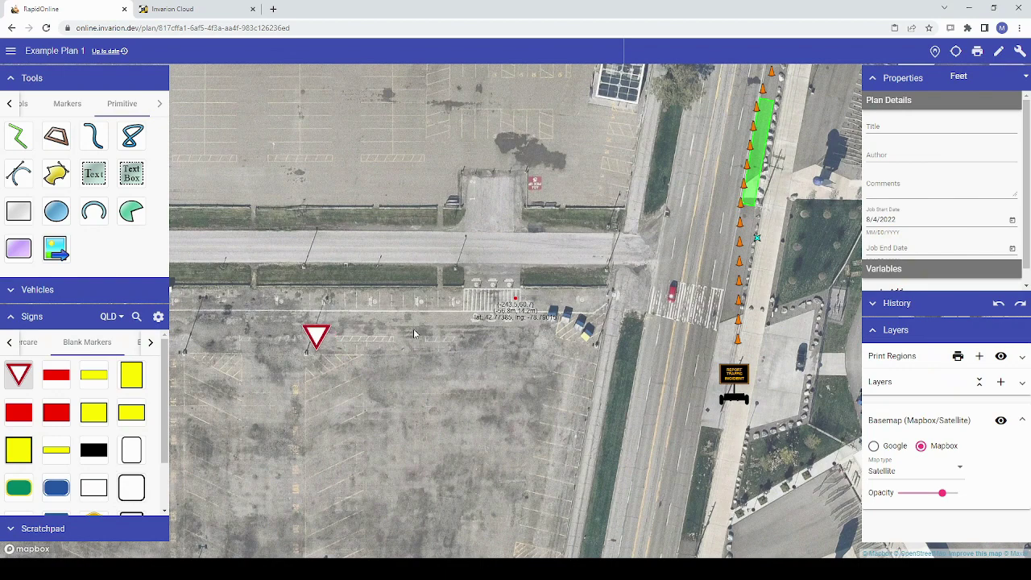
pyautogui.moveTo(415, 334); pyautogui.dragTo(400, 328)
pyautogui.moveTo(389, 366); pyautogui.dragTo(351, 394)
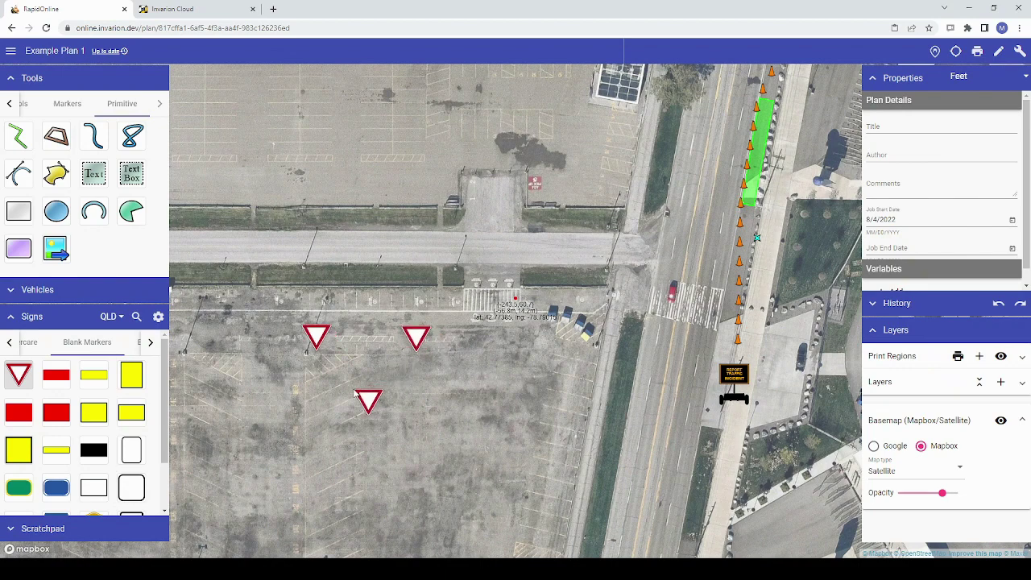
# - Box-select the three yield signs and drag them slightly lower in the parking lot
pyautogui.rightClick(735, 377)
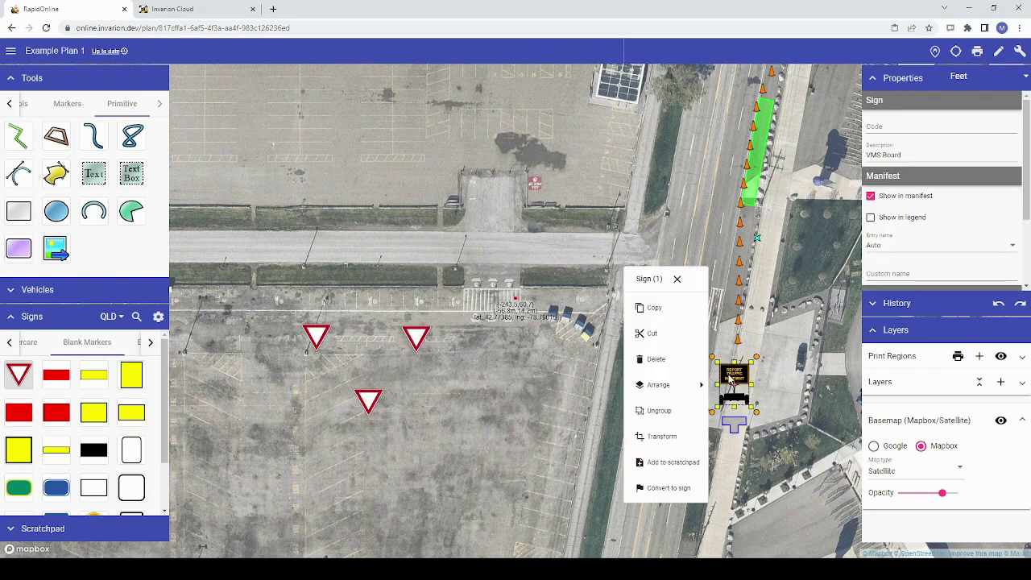
pyautogui.click(368, 288)
pyautogui.moveTo(274, 296); pyautogui.dragTo(451, 437)
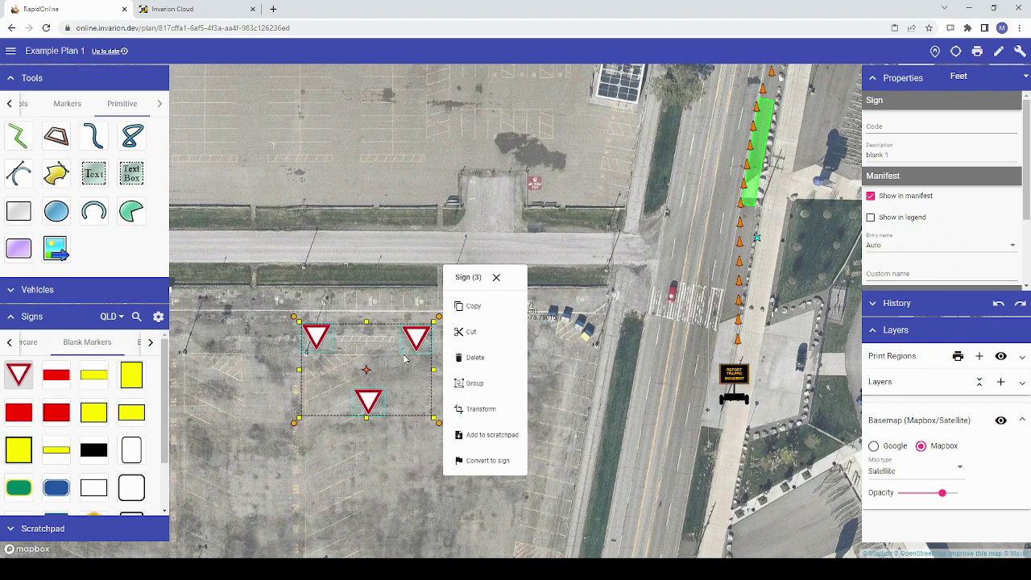
pyautogui.moveTo(417, 341)
pyautogui.mouseDown()
pyautogui.moveTo(417, 266)
pyautogui.moveTo(392, 340)
pyautogui.moveTo(411, 362)
pyautogui.moveTo(413, 348)
pyautogui.moveTo(397, 356)
pyautogui.moveTo(416, 360)
pyautogui.mouseUp()
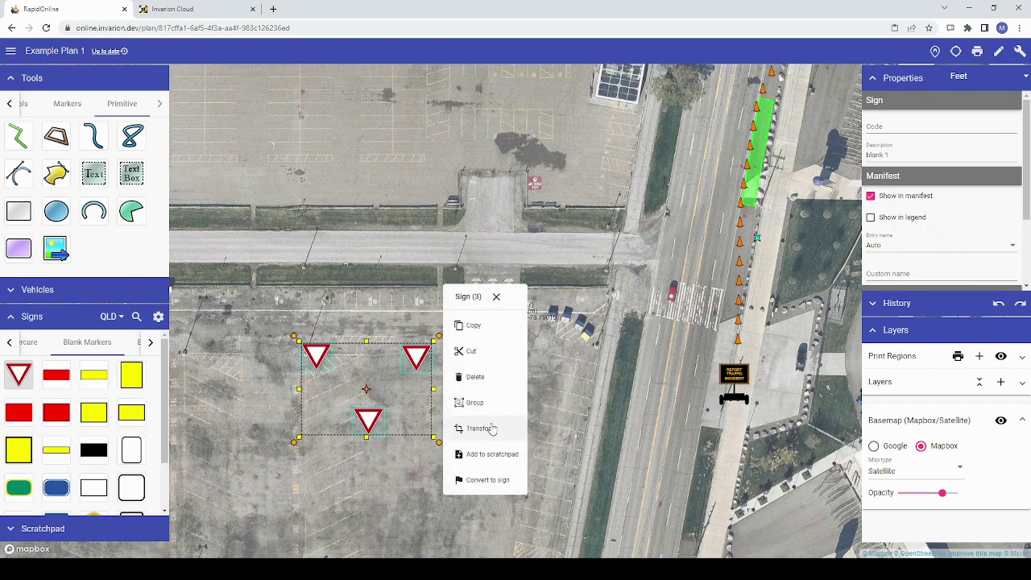
# - Deselect the group and copy the middle yield sign
pyautogui.click(562, 367)
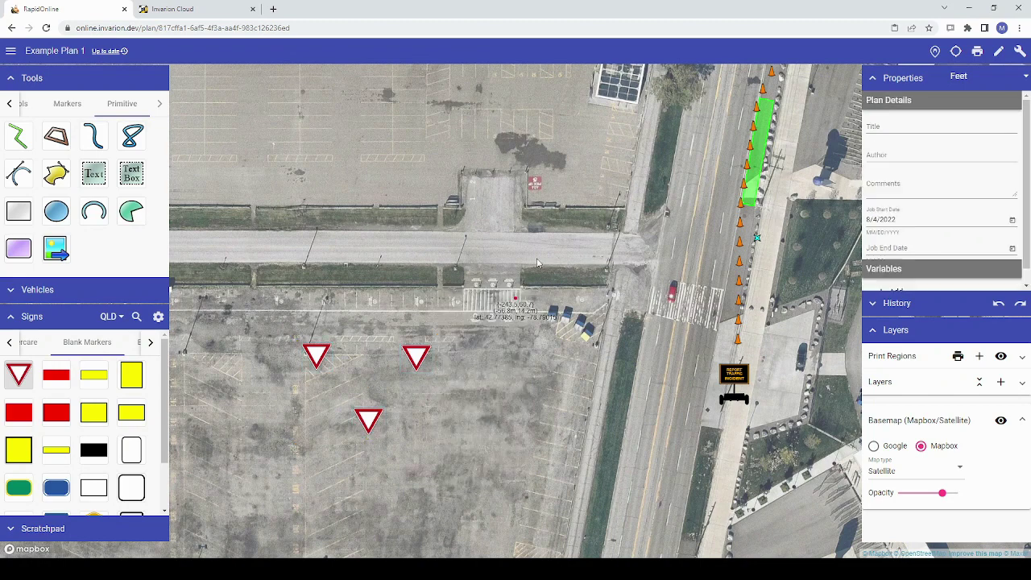
pyautogui.rightClick(537, 262)
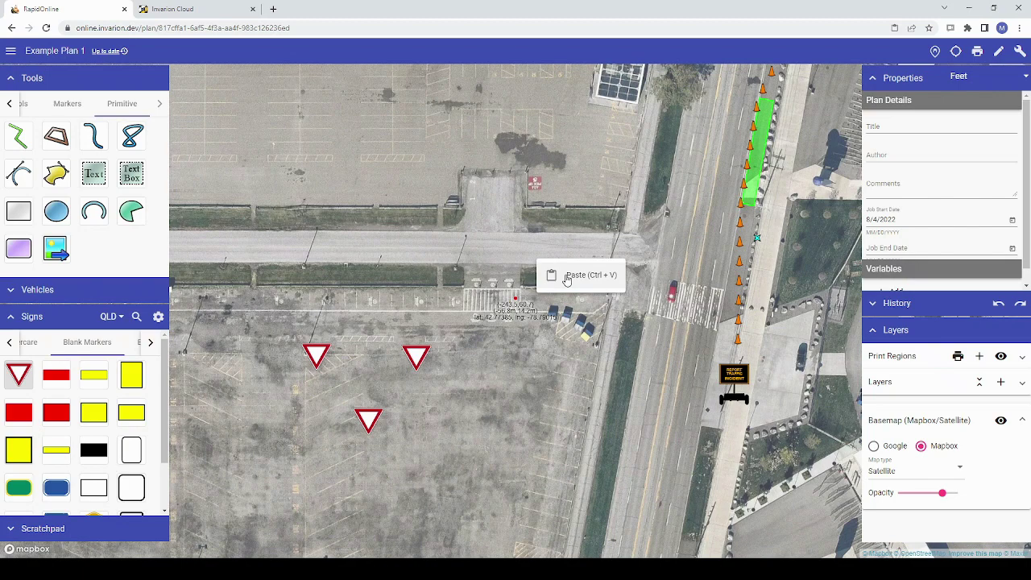
pyautogui.click(418, 359)
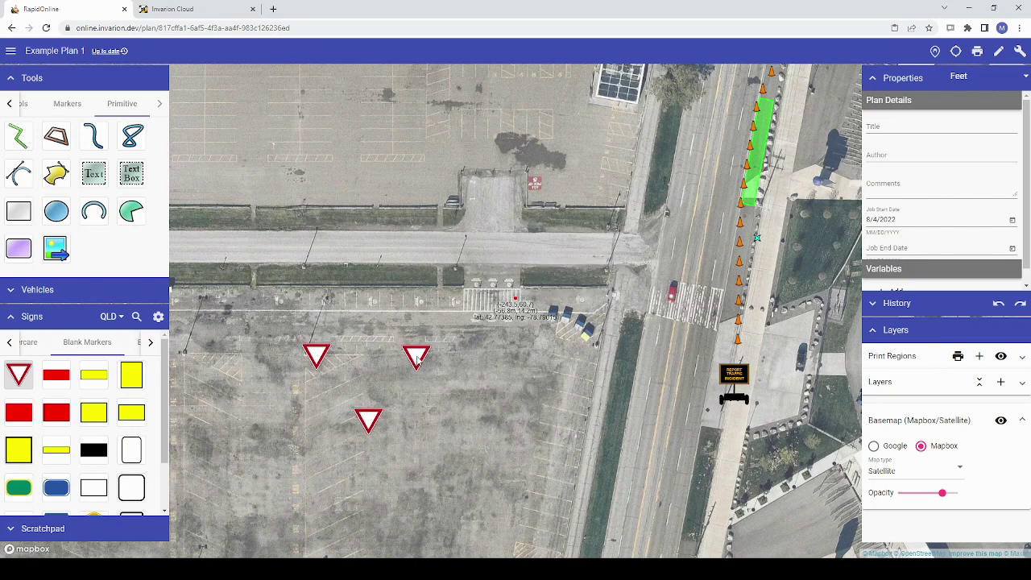
pyautogui.rightClick(418, 359)
pyautogui.rightClick(418, 359)
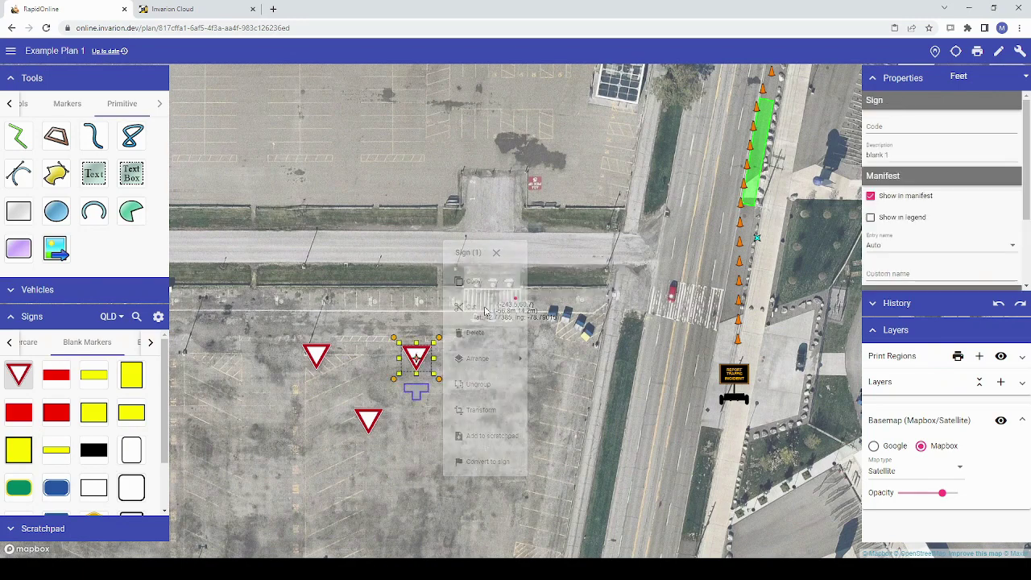
# - Paste two copies of the yield sign at two spots along the cross street
pyautogui.click(554, 252)
pyautogui.hotkey('ctrl', 'v')
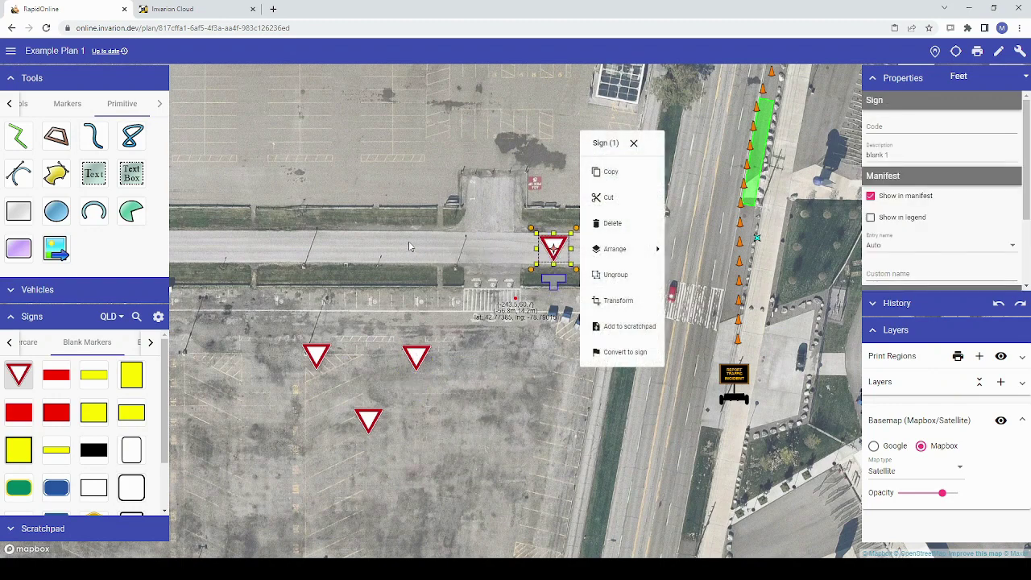
pyautogui.click(369, 247)
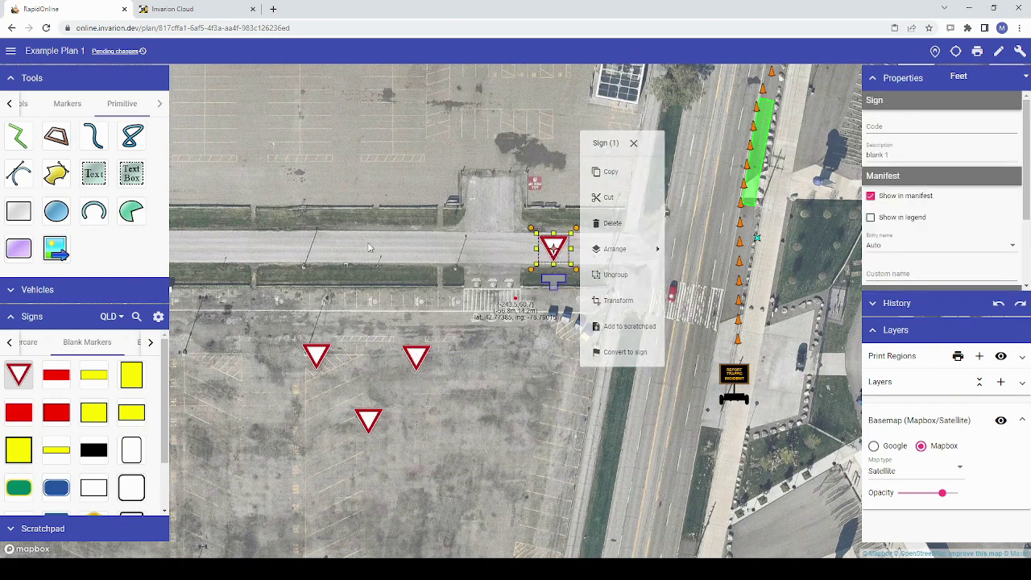
pyautogui.hotkey('ctrl', 'v')
pyautogui.press('Escape')
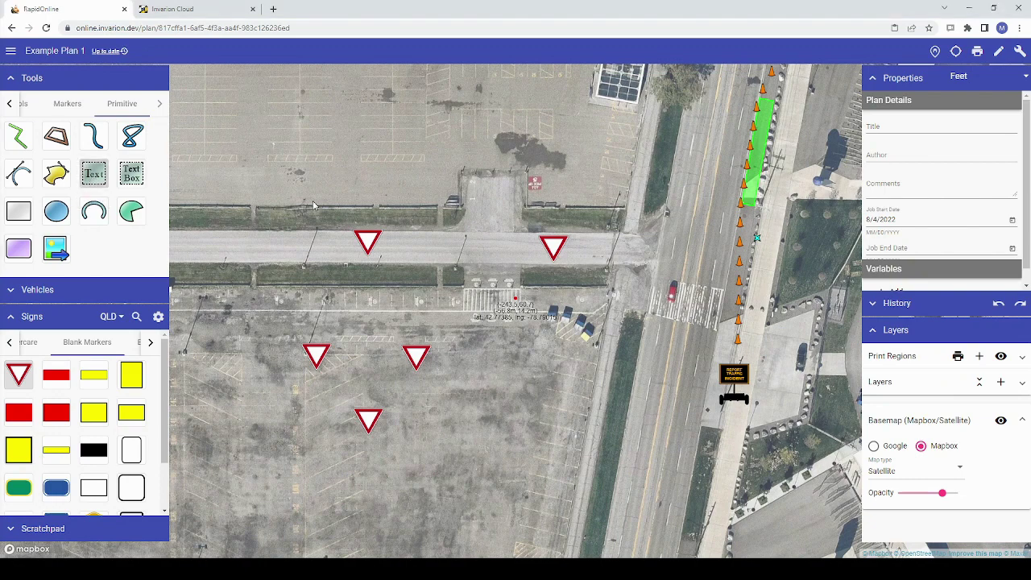
# - Place a text label above the cross street and replace its placeholder with 'Hello'
pyautogui.click(377, 185)
pyautogui.moveTo(397, 189); pyautogui.dragTo(372, 197)
pyautogui.doubleClick(388, 190)
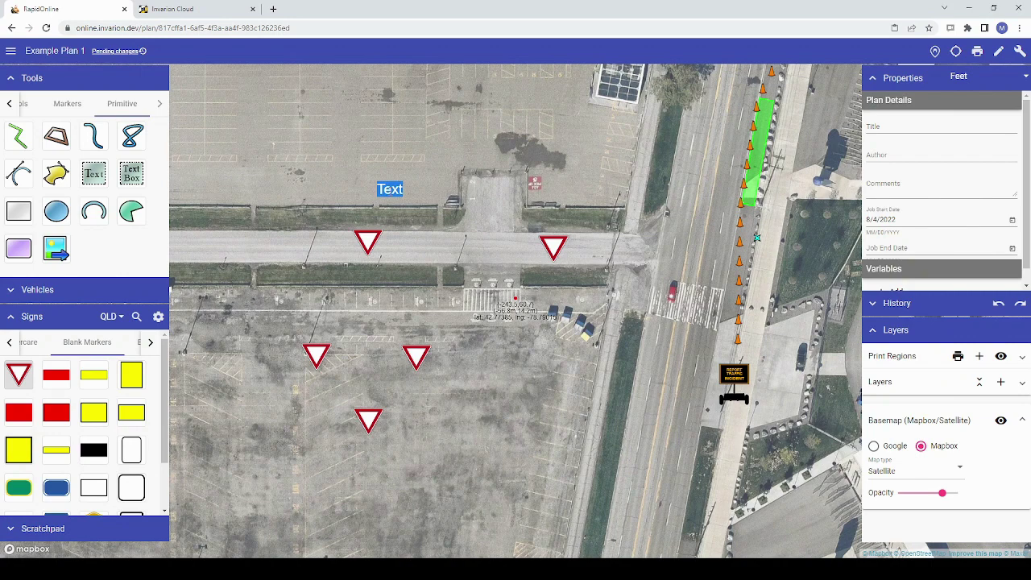
pyautogui.press('BackSpace')
pyautogui.write('Hello')
# - Check the Hello label's options, deselect it, and try pasting the copied item on empty map
pyautogui.rightClick(408, 216)
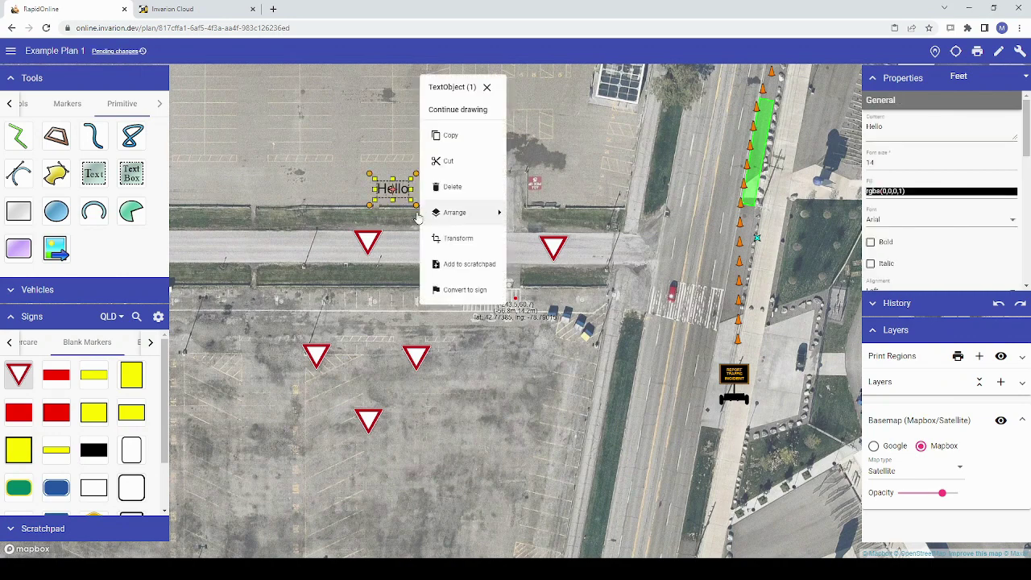
pyautogui.click(380, 217)
pyautogui.rightClick(394, 195)
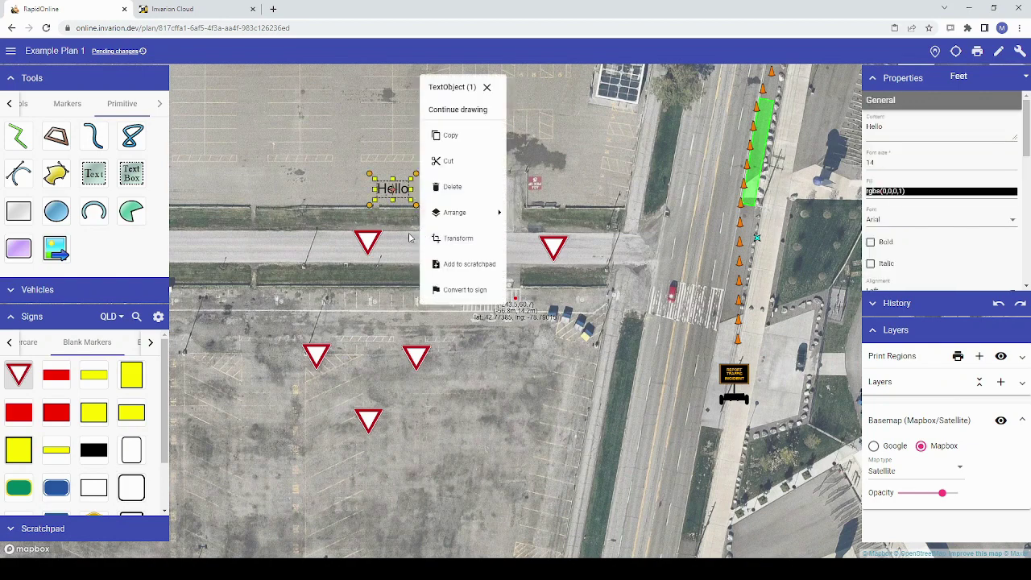
pyautogui.click(409, 238)
pyautogui.rightClick(438, 242)
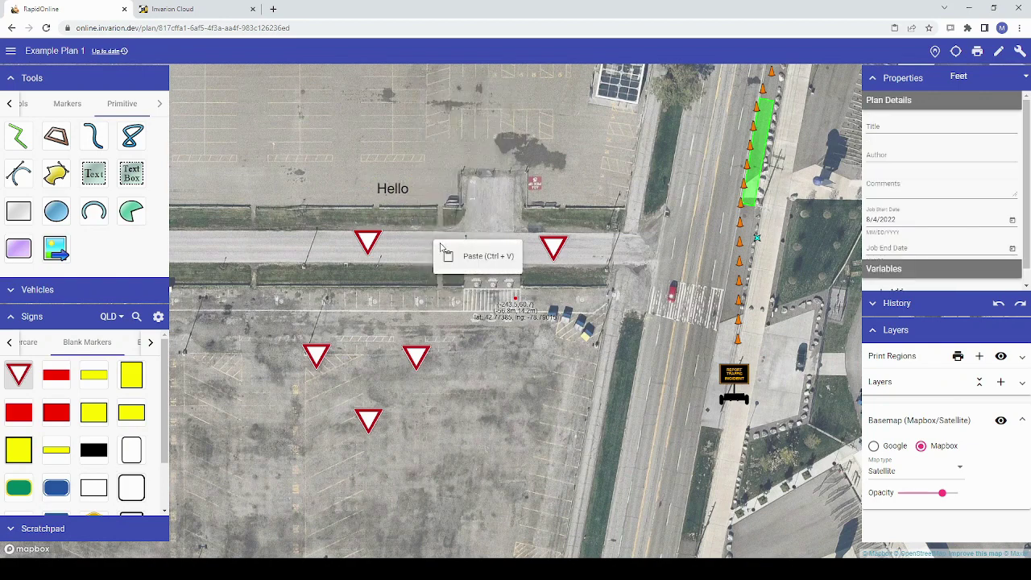
pyautogui.click(460, 254)
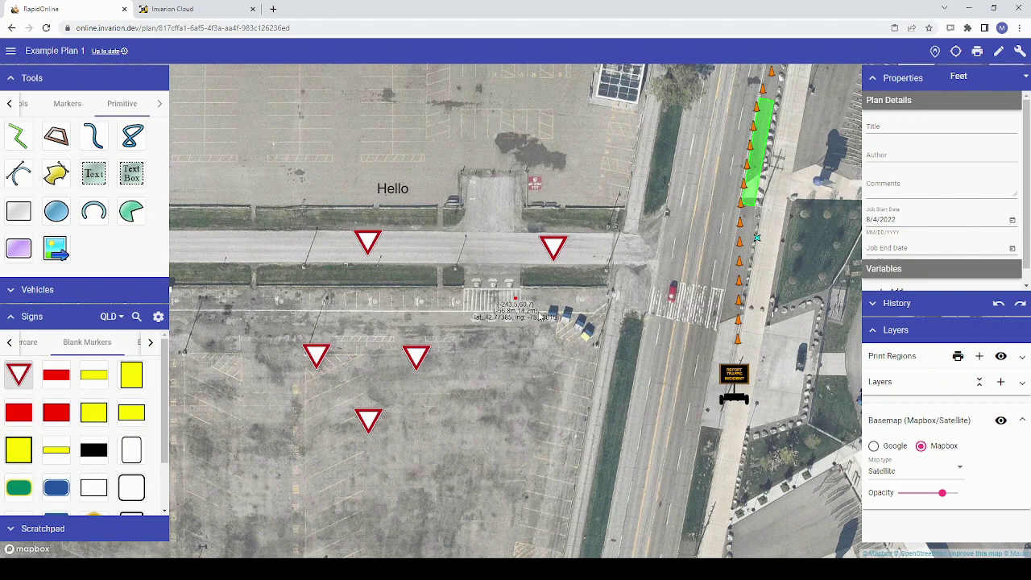
# - Pan the map left to show the cone line, work zone and VMS board again
pyautogui.moveTo(585, 335); pyautogui.dragTo(338, 419)
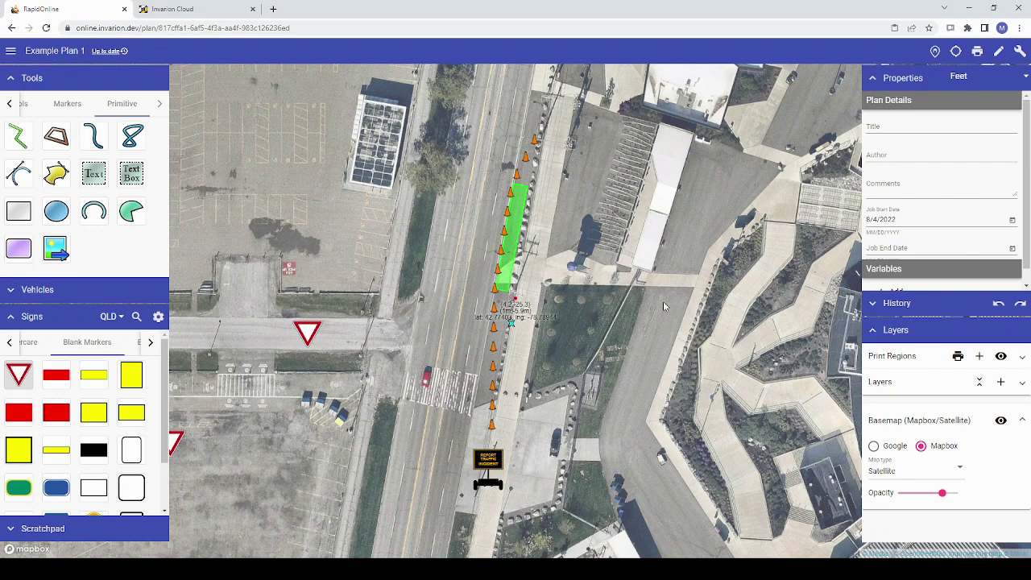
# - Add Print Region 1 from the Print Regions layer and nudge the map right
pyautogui.click(924, 360)
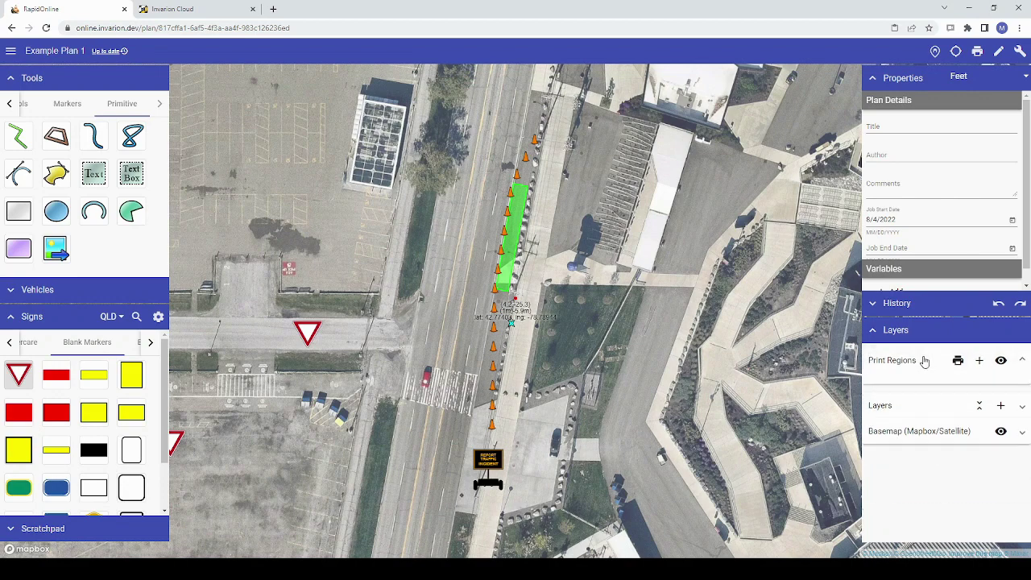
pyautogui.click(978, 361)
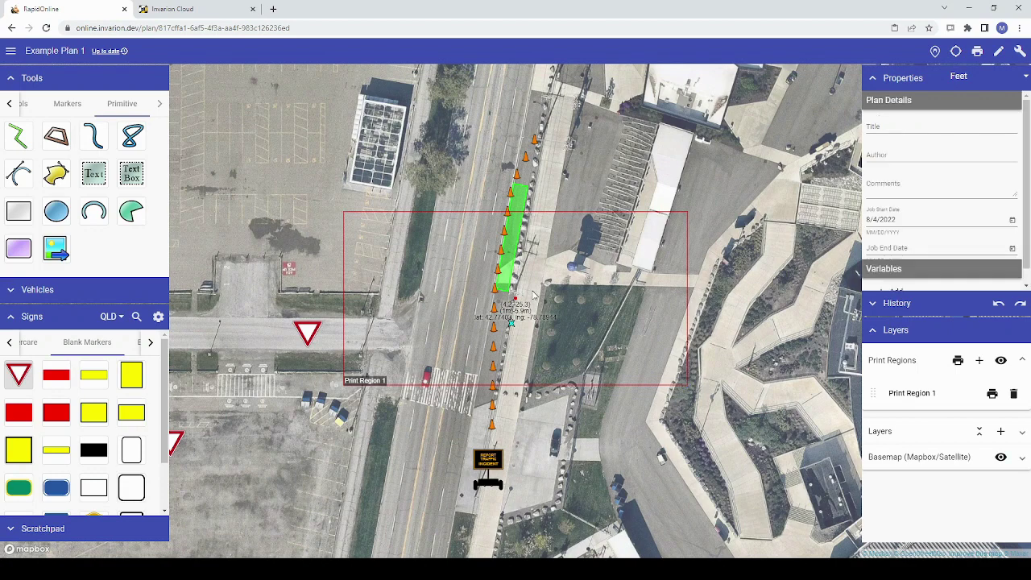
pyautogui.moveTo(532, 295); pyautogui.dragTo(568, 298)
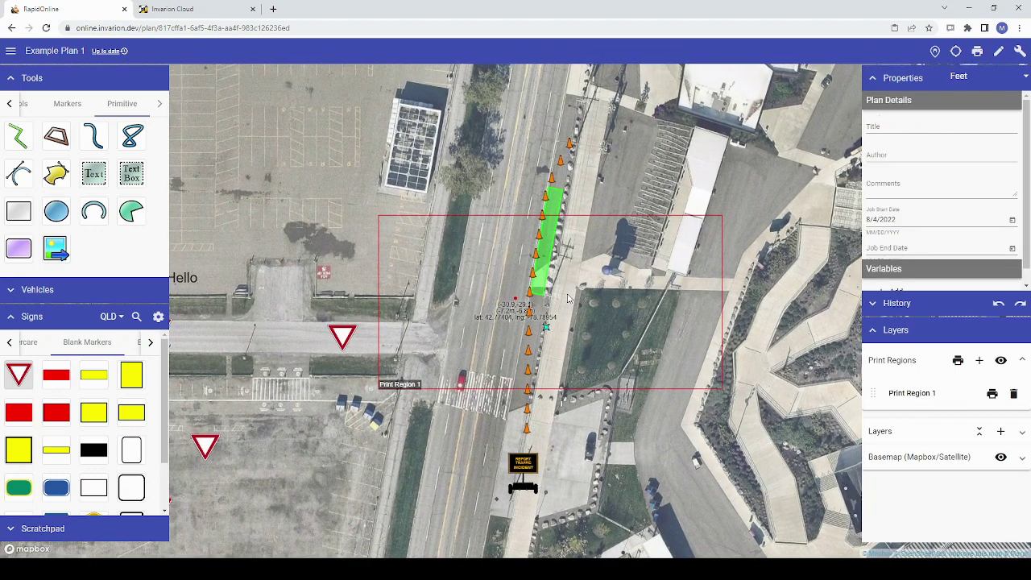
# - Select Print Region 1 and drag it up over the cones, then back down
pyautogui.click(411, 392)
pyautogui.moveTo(409, 392); pyautogui.dragTo(424, 302)
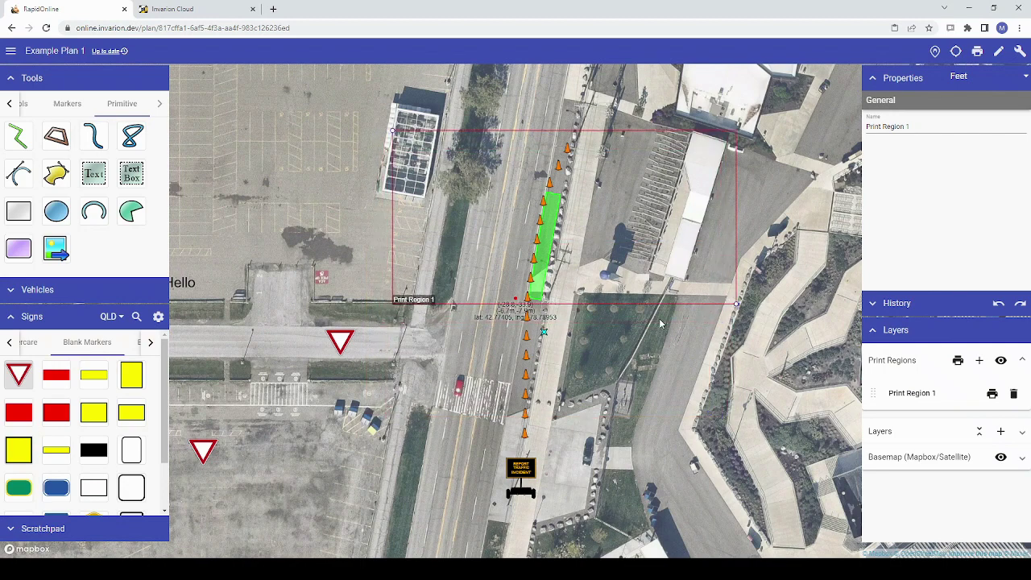
pyautogui.moveTo(430, 300); pyautogui.dragTo(420, 380)
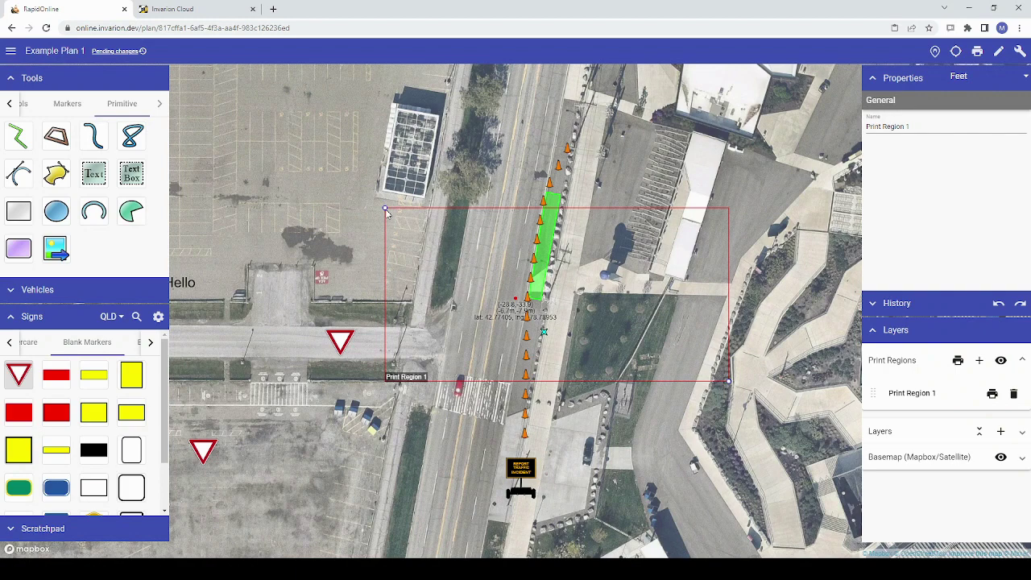
# - Stretch Print Region 1 from the topmost cones to past the VMS board
pyautogui.moveTo(385, 208); pyautogui.dragTo(447, 126)
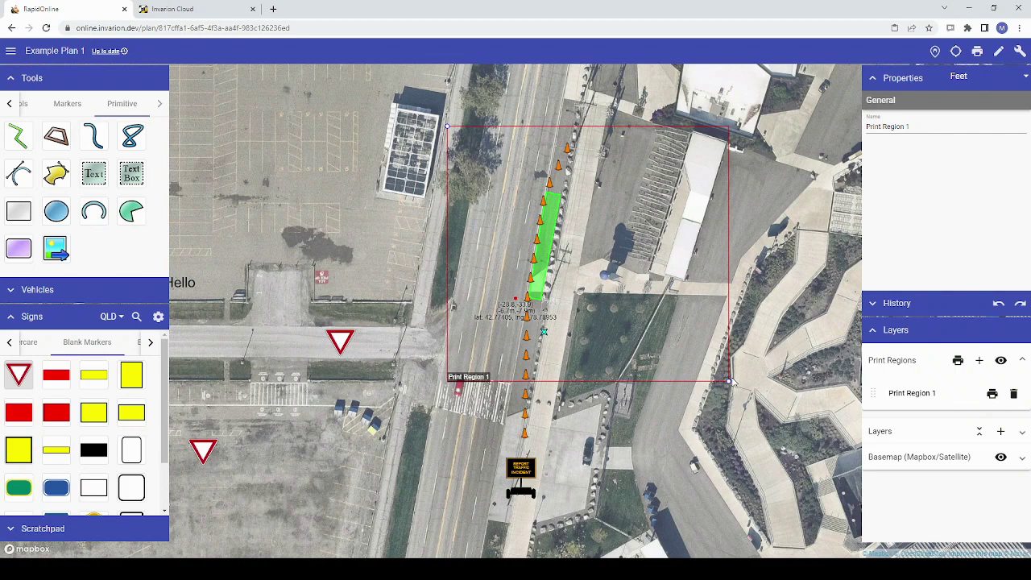
pyautogui.moveTo(728, 384); pyautogui.dragTo(701, 508)
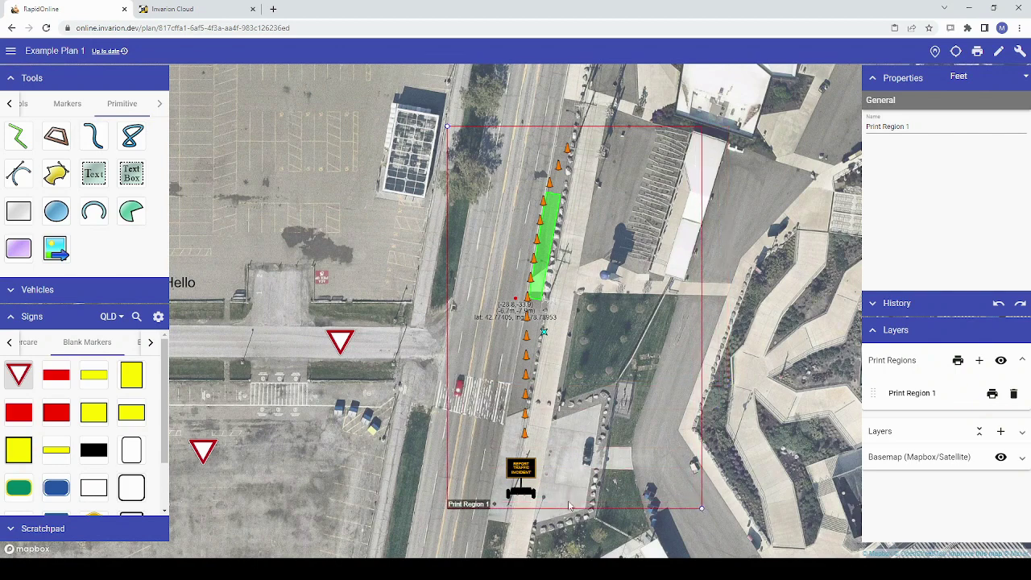
pyautogui.moveTo(487, 505); pyautogui.dragTo(469, 507)
pyautogui.click(473, 476)
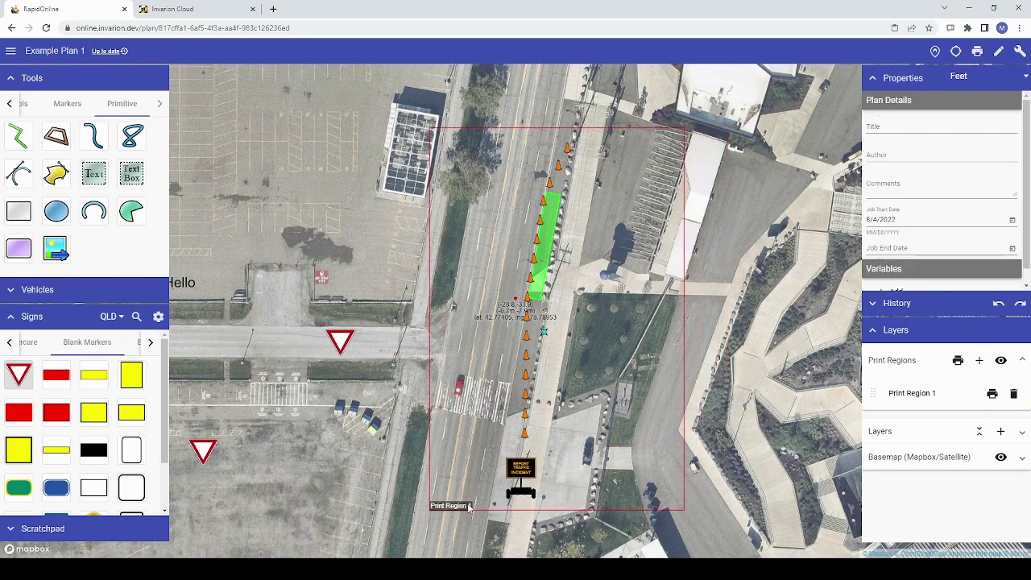
pyautogui.click(463, 506)
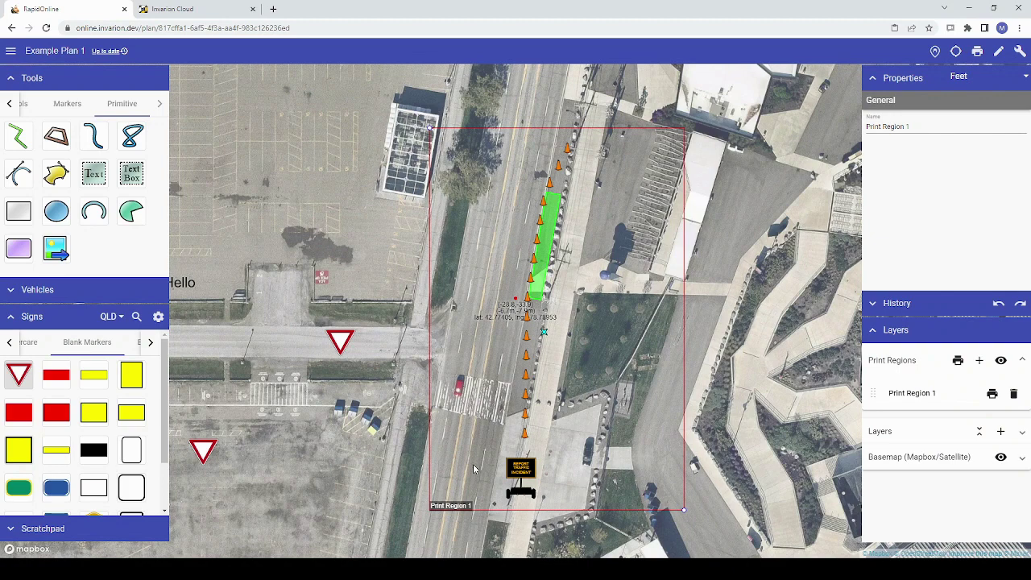
pyautogui.click(474, 469)
pyautogui.moveTo(473, 469); pyautogui.dragTo(573, 107)
# - Add Print Regions 2 and 3, and move Print Region 2 up beside Print Region 1
pyautogui.click(978, 360)
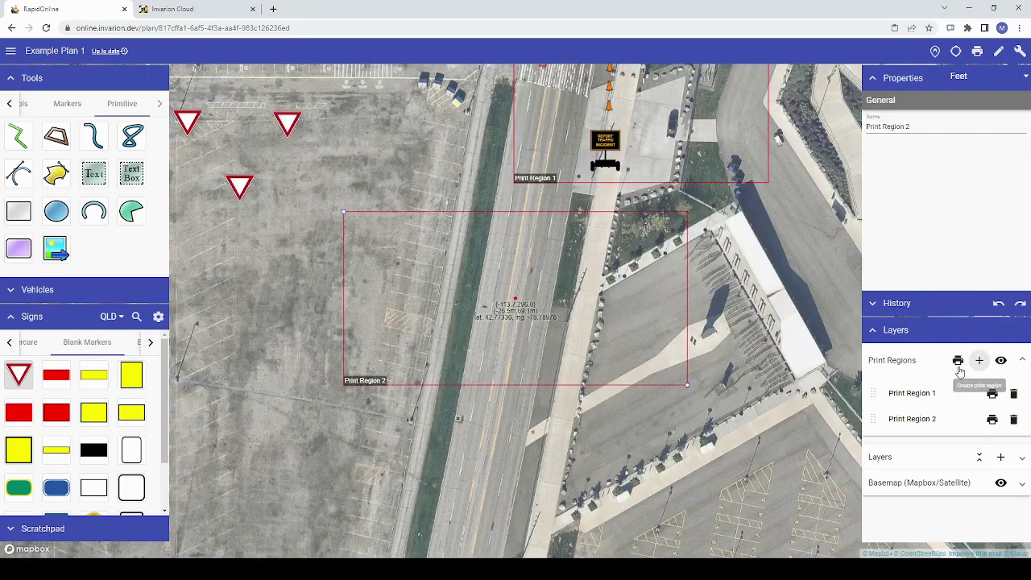
pyautogui.moveTo(397, 478); pyautogui.dragTo(440, 331)
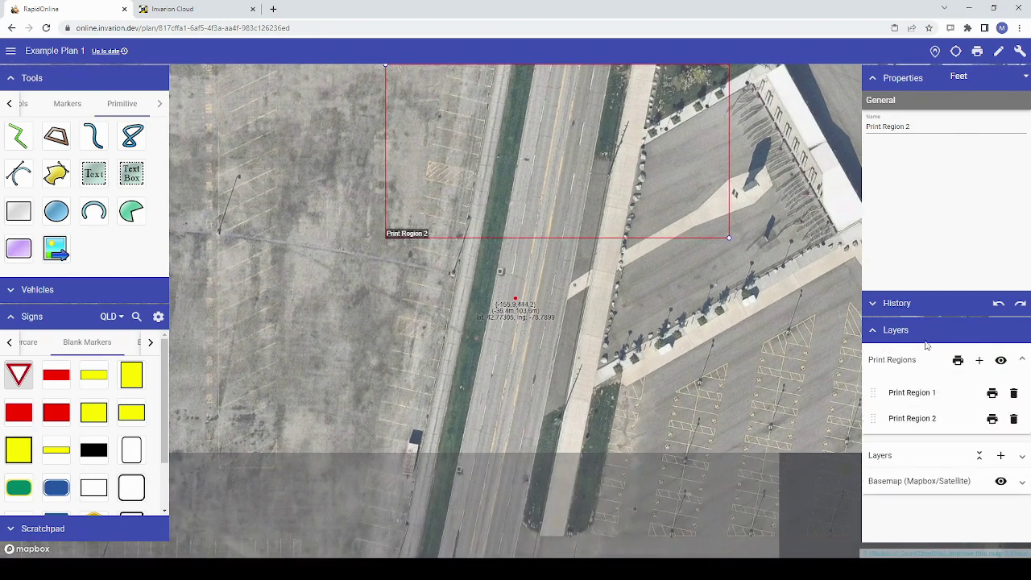
pyautogui.click(979, 360)
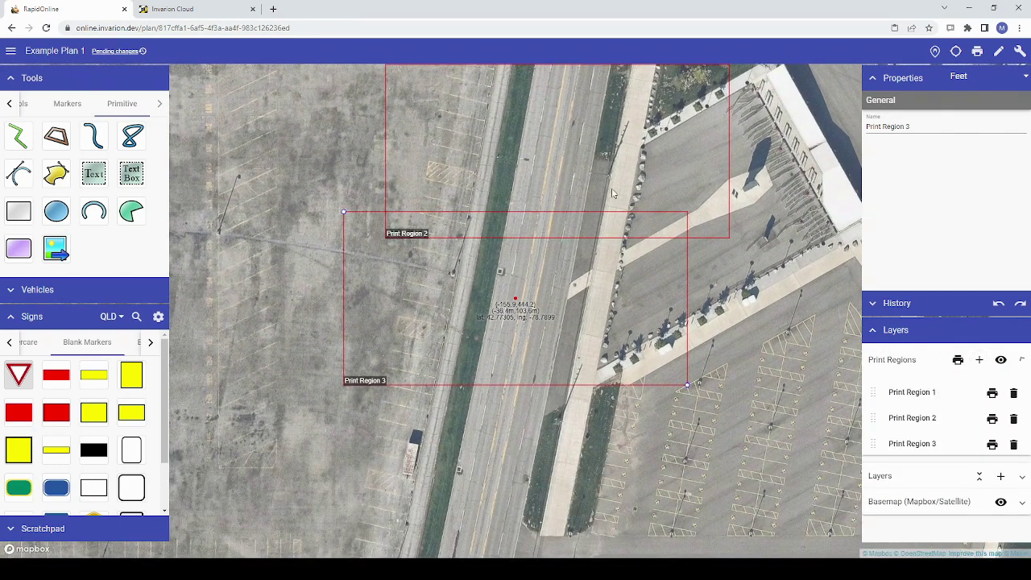
pyautogui.moveTo(578, 207); pyautogui.dragTo(538, 376)
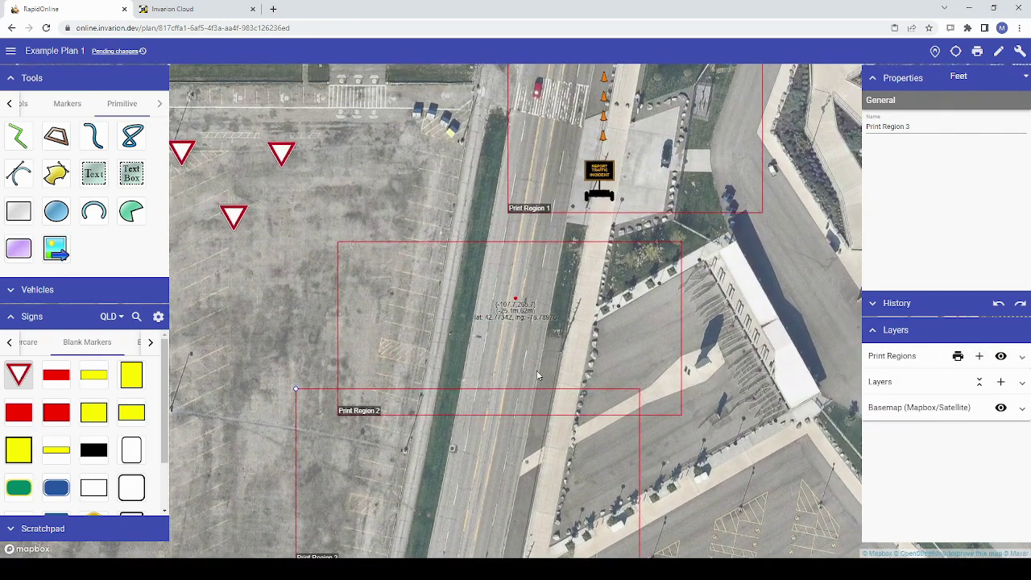
pyautogui.moveTo(422, 409); pyautogui.dragTo(368, 322)
pyautogui.click(386, 381)
pyautogui.moveTo(387, 381); pyautogui.dragTo(437, 211)
# - Delete the extra Print Region 3 and return the view to the intersection
pyautogui.click(515, 342)
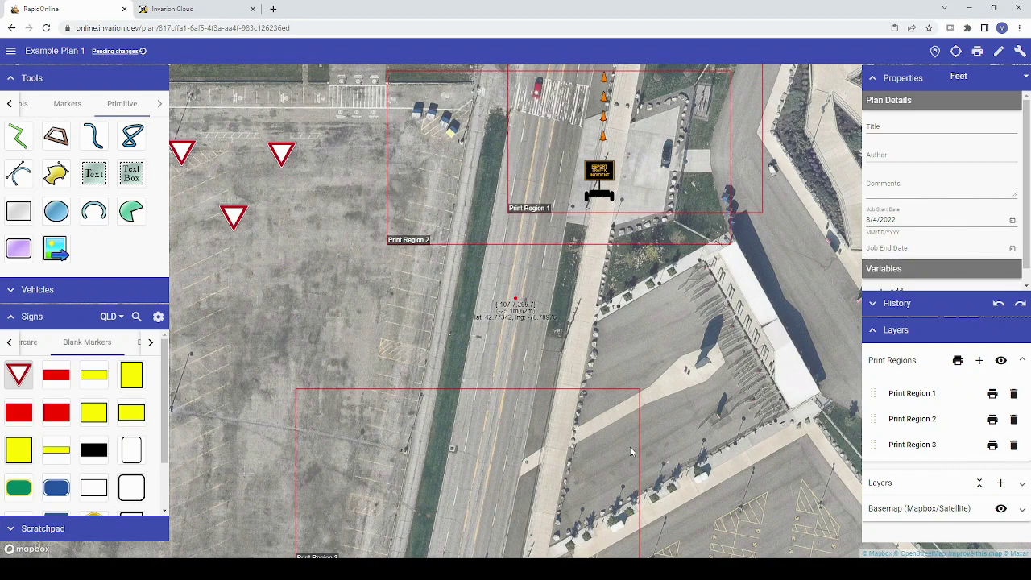
pyautogui.moveTo(569, 471); pyautogui.dragTo(602, 374)
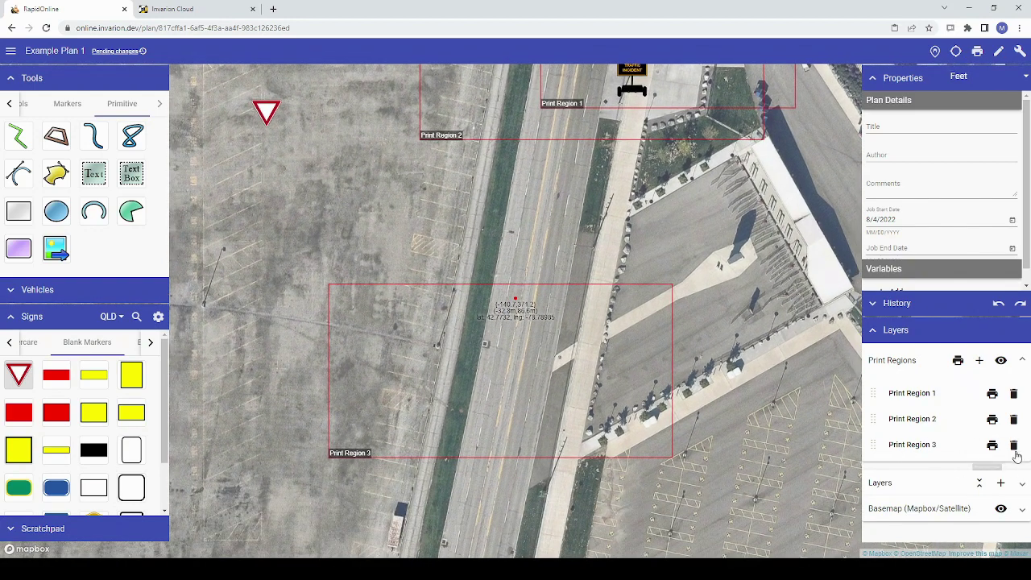
pyautogui.click(1014, 446)
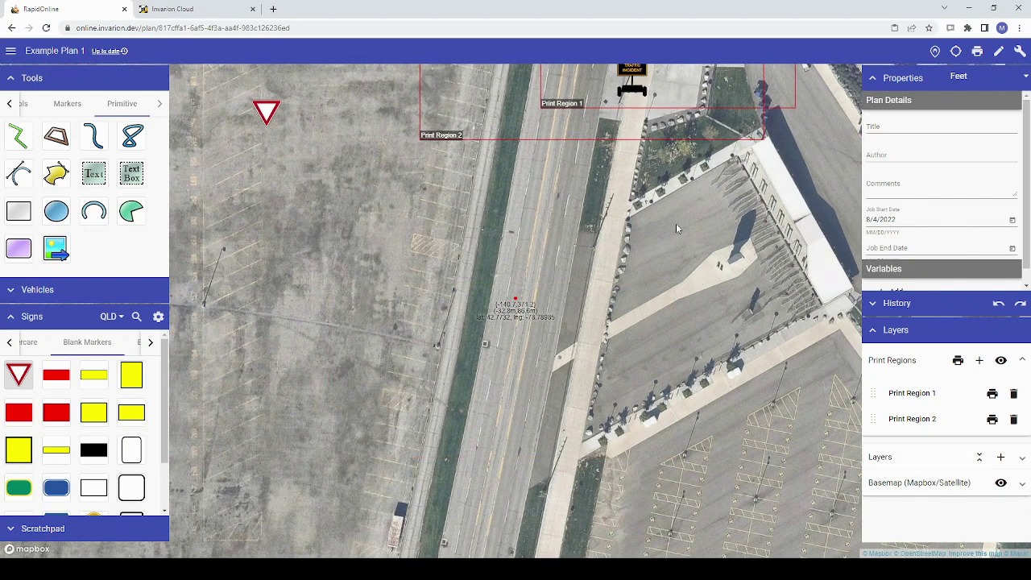
pyautogui.moveTo(676, 223); pyautogui.dragTo(618, 481)
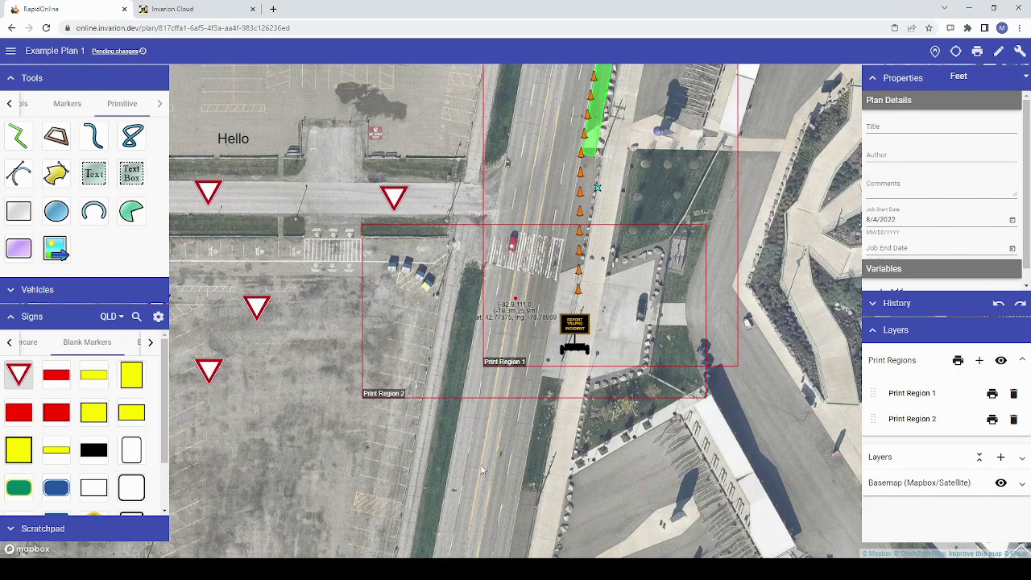
# - Move Print Region 2 over the yield signs and briefly preview Print Region 1's printout
pyautogui.moveTo(391, 397); pyautogui.dragTo(176, 304)
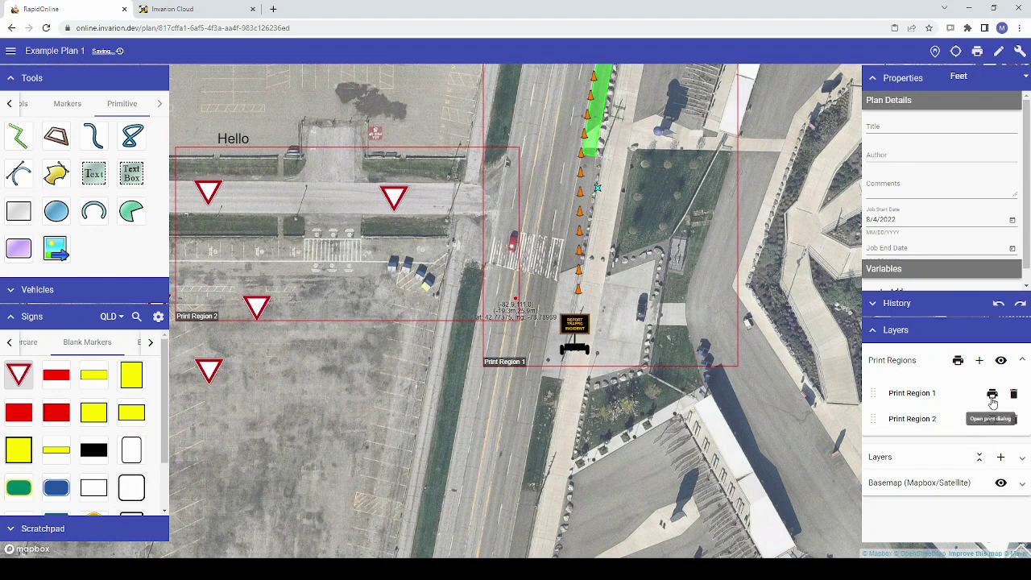
pyautogui.click(992, 395)
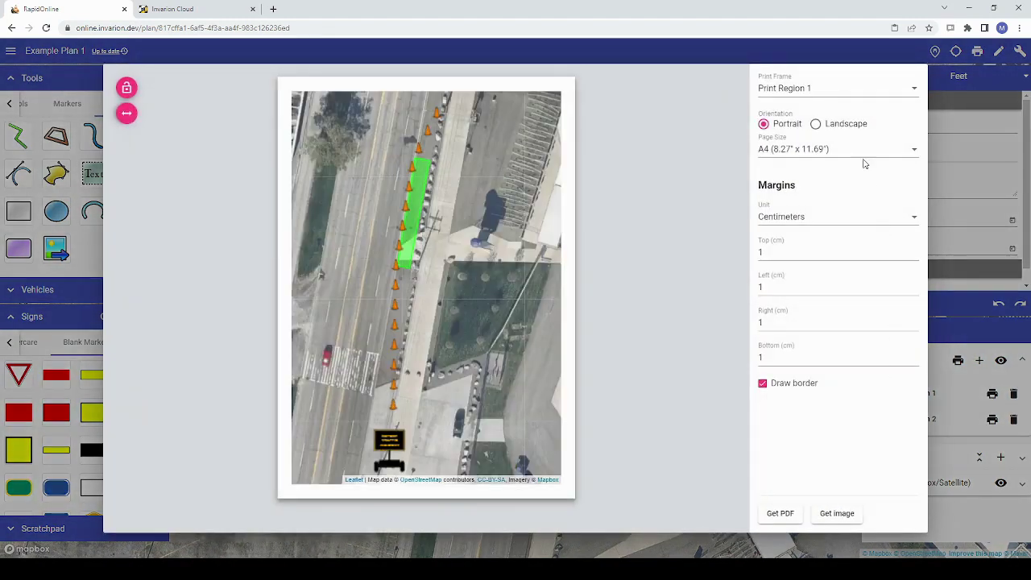
pyautogui.click(967, 212)
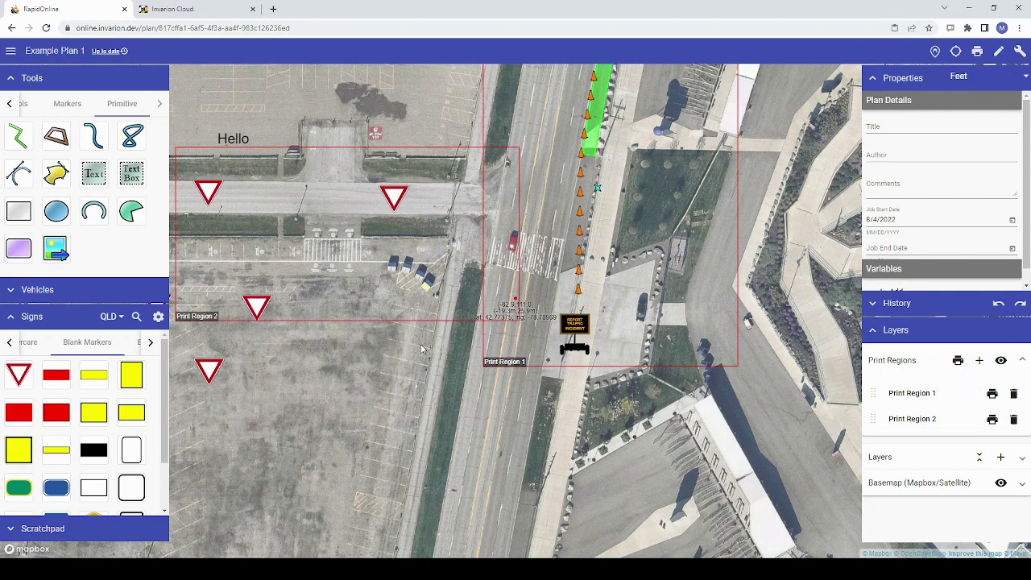
# - Stretch Print Region 2's bottom-right corner south to enclose the lowest yield sign
pyautogui.click(192, 317)
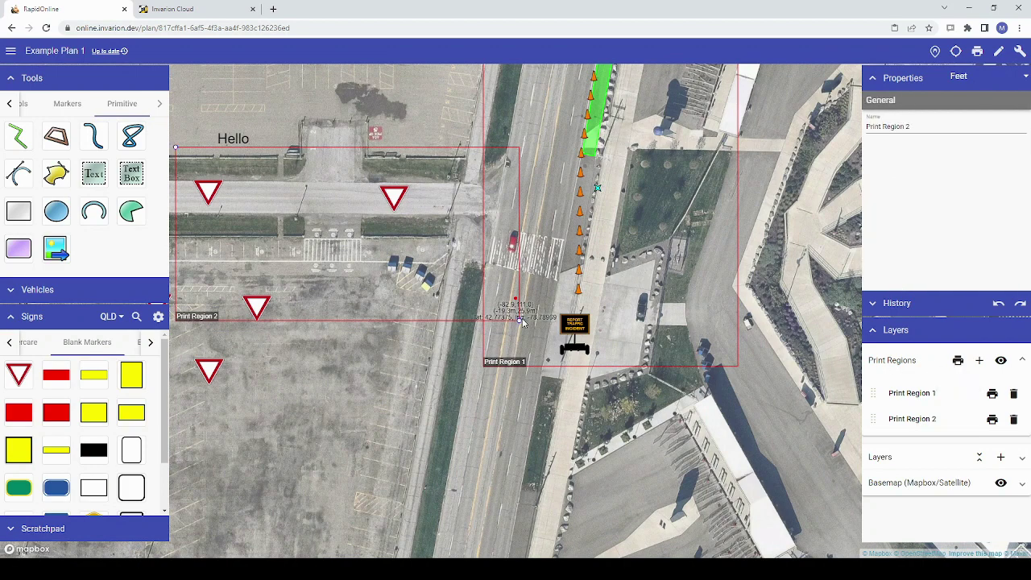
pyautogui.moveTo(521, 320); pyautogui.dragTo(580, 400)
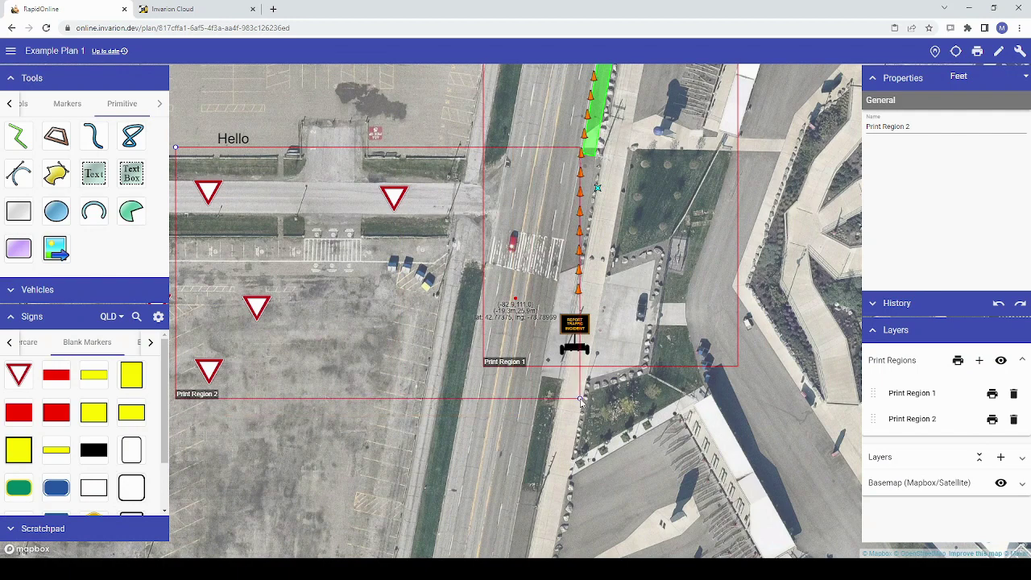
pyautogui.click(797, 363)
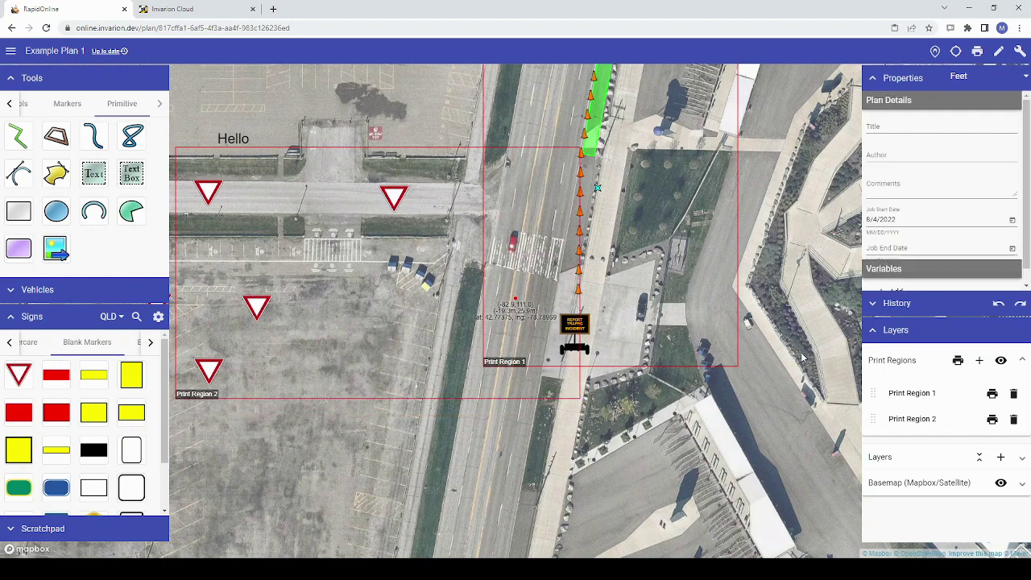
# - Open the plan's print preview and check the list of print frames
pyautogui.click(977, 53)
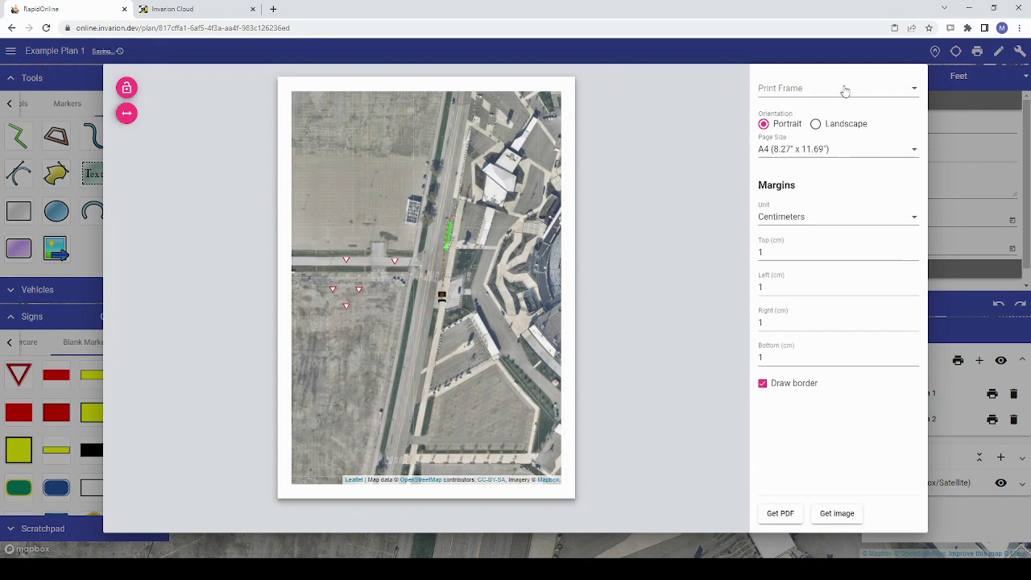
pyautogui.click(845, 90)
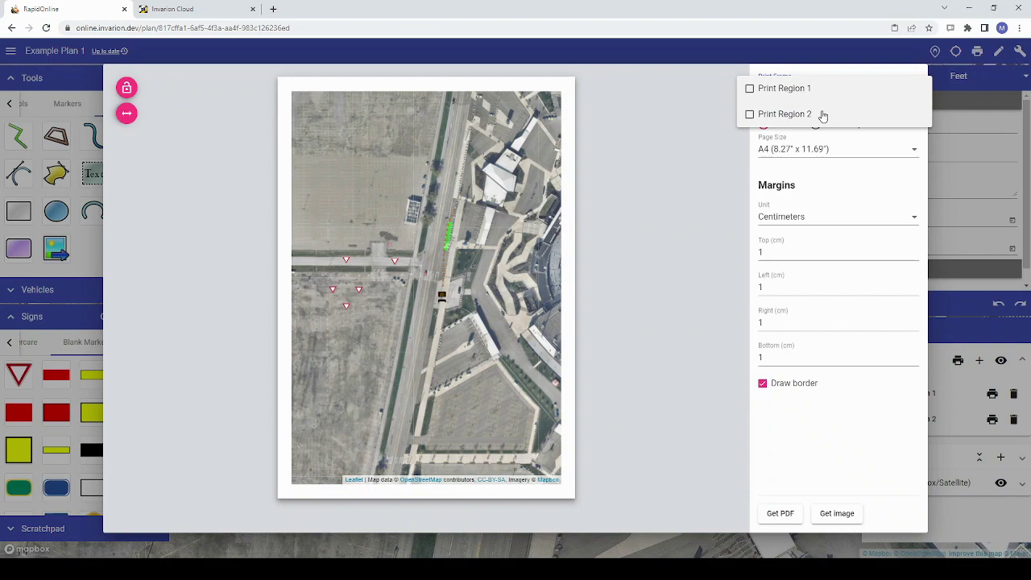
pyautogui.click(950, 127)
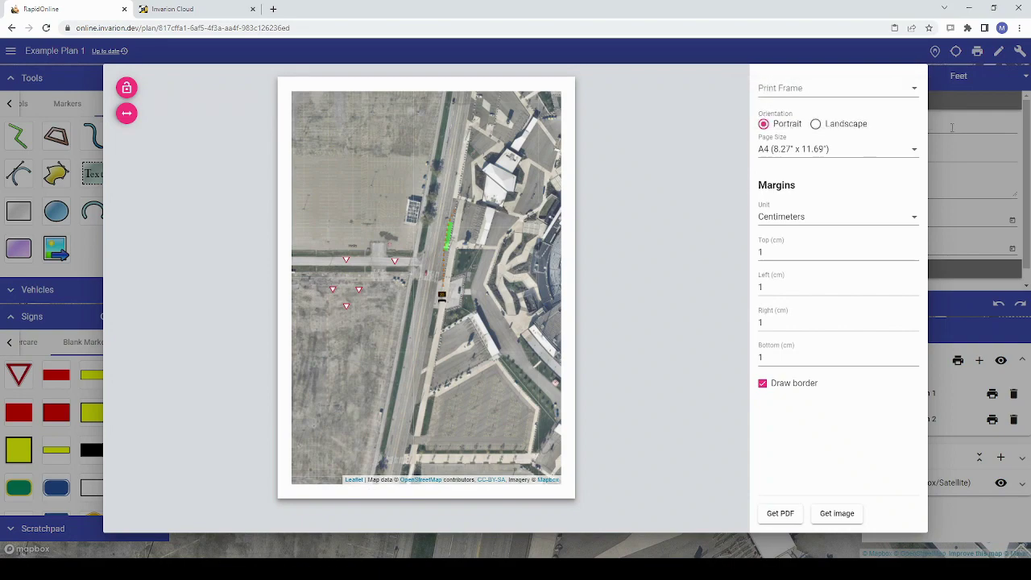
pyautogui.click(952, 286)
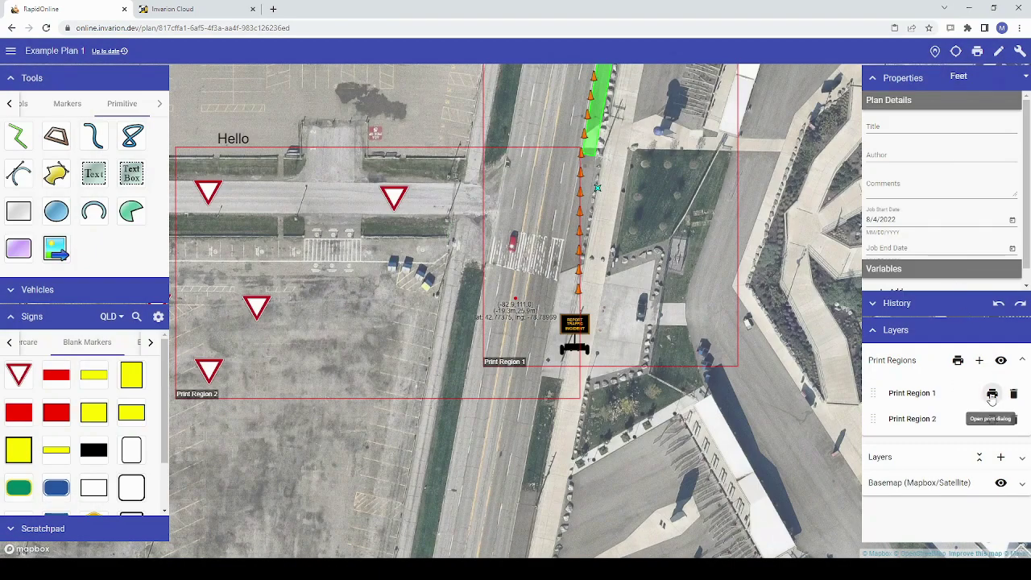
# - In Print Region 1's print preview, add Print Region 2 to the printout and review the page
pyautogui.click(992, 393)
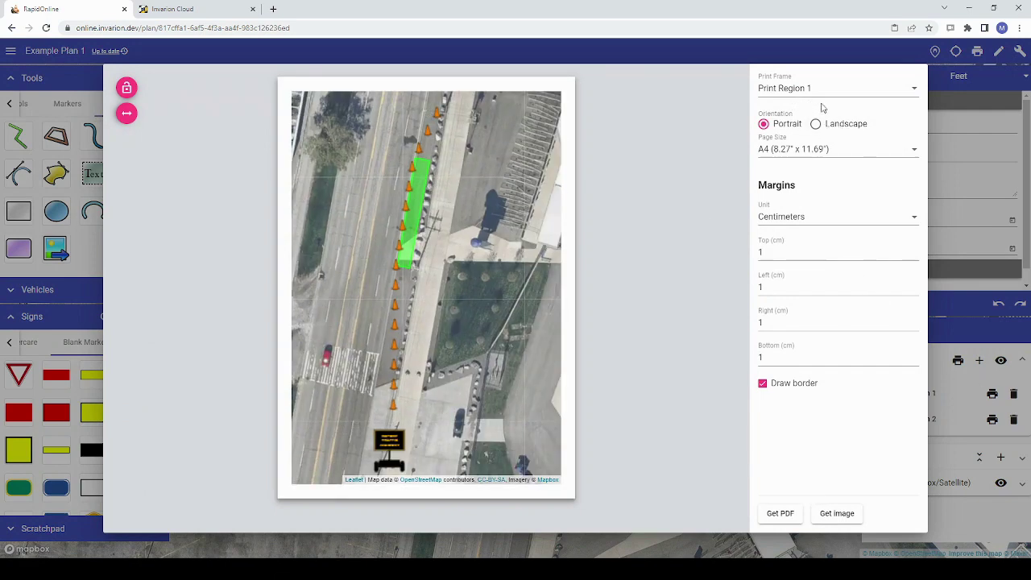
pyautogui.click(915, 90)
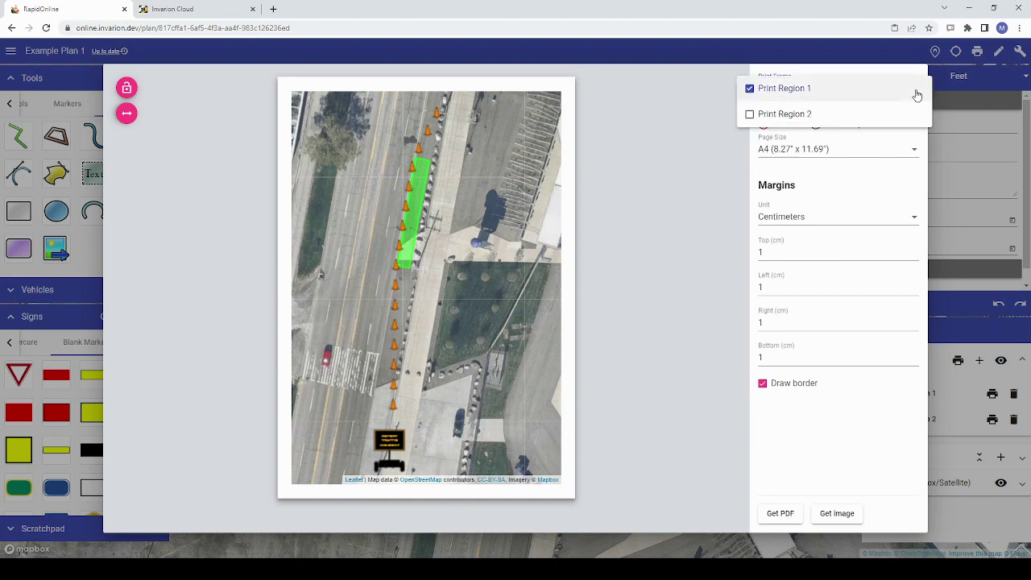
pyautogui.click(749, 115)
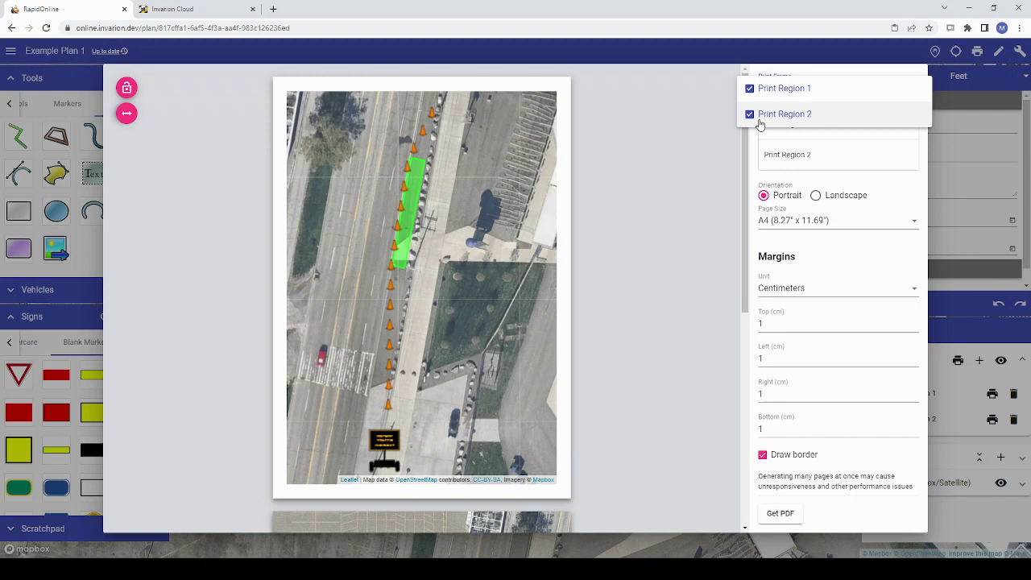
pyautogui.click(745, 187)
pyautogui.scroll(-4, 737, 197)
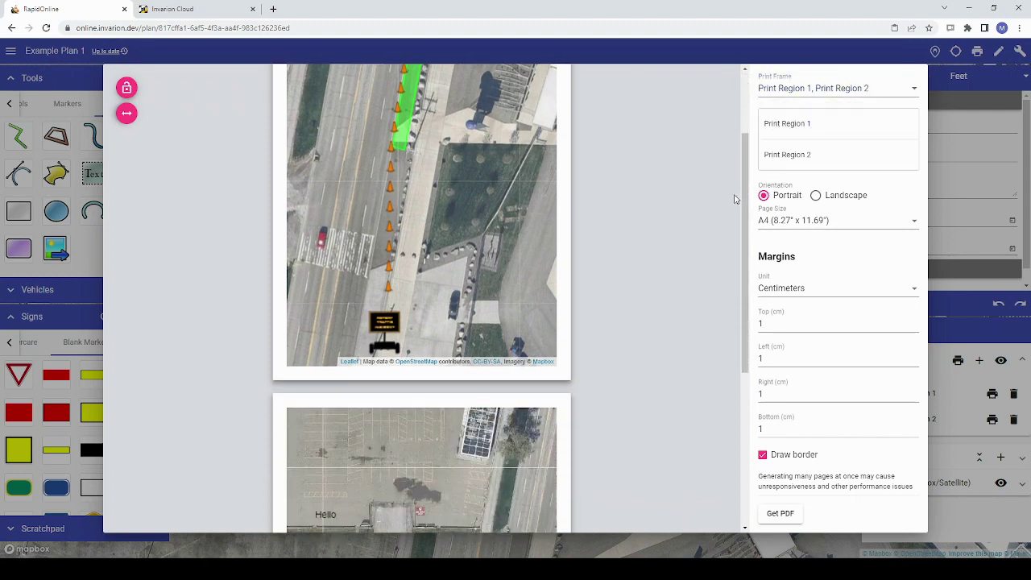
pyautogui.scroll(-1, 731, 198)
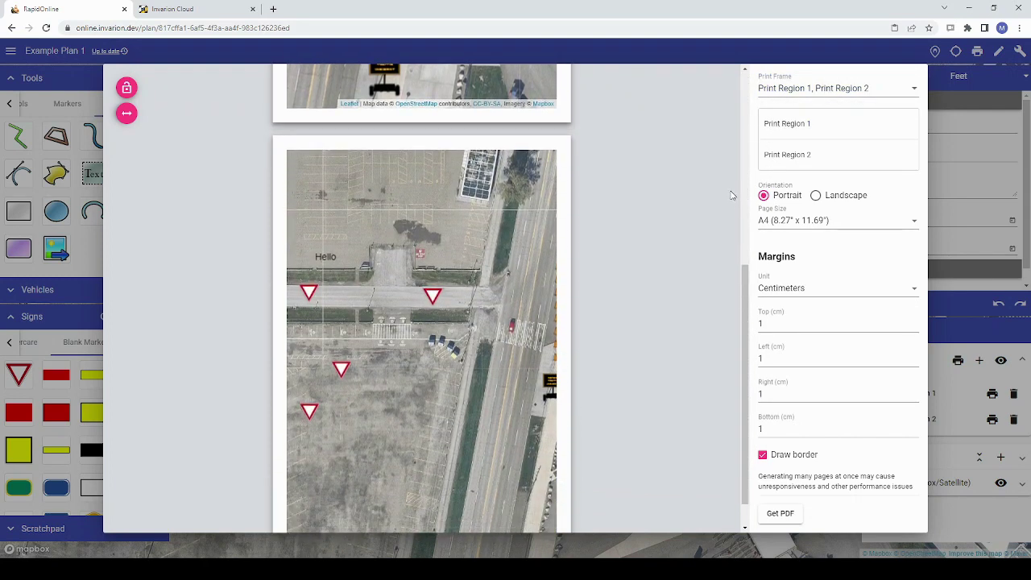
pyautogui.scroll(5, 731, 195)
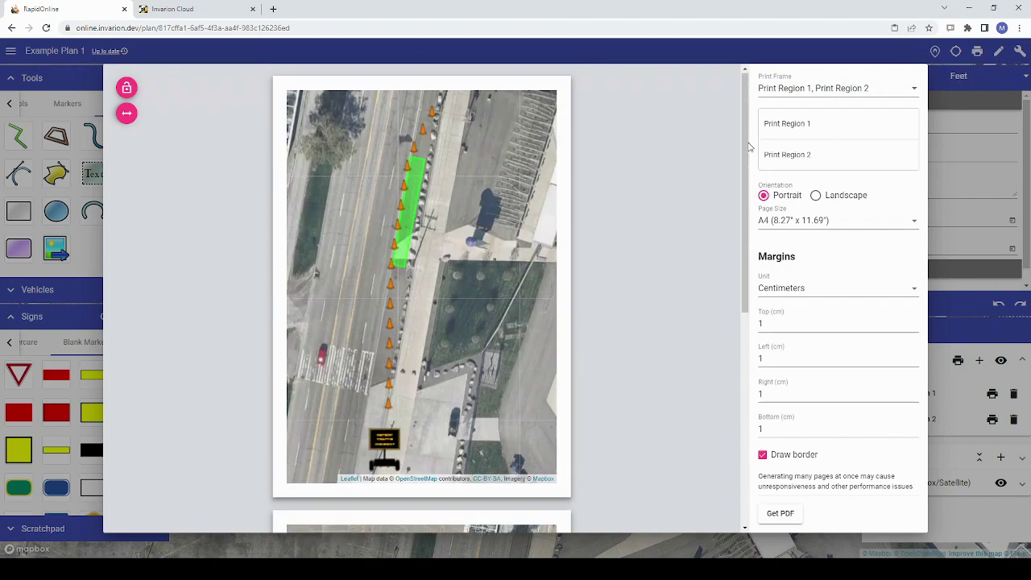
pyautogui.click(893, 94)
# - Leave Print Region 1 out of the printout and compare landscape and portrait pages
pyautogui.click(750, 90)
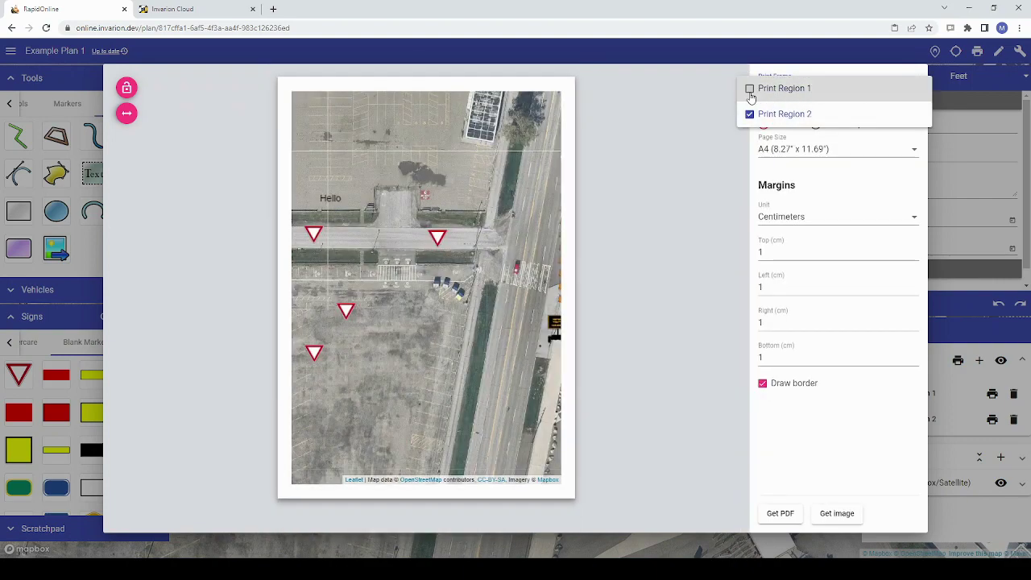
pyautogui.click(733, 209)
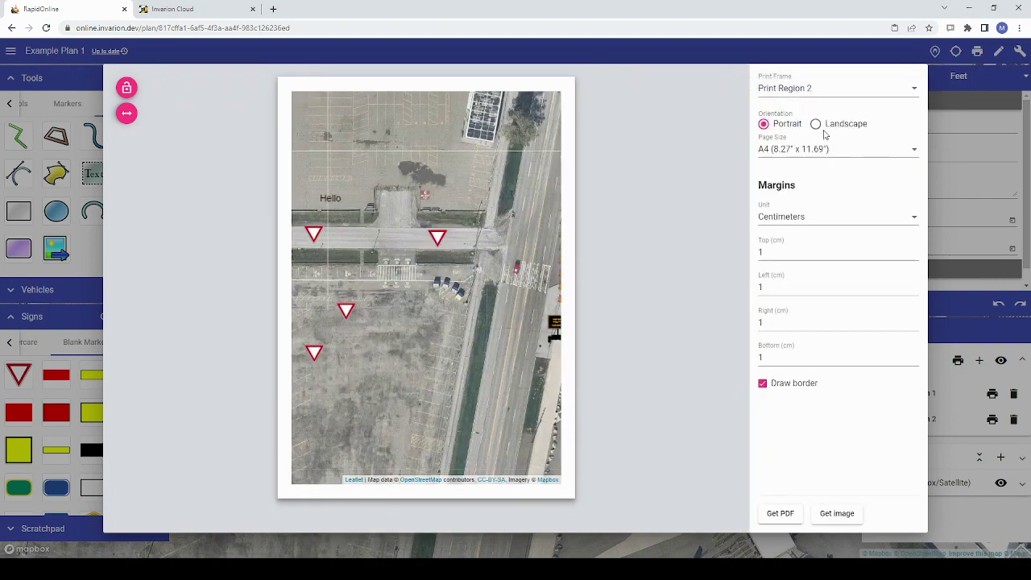
pyautogui.click(816, 124)
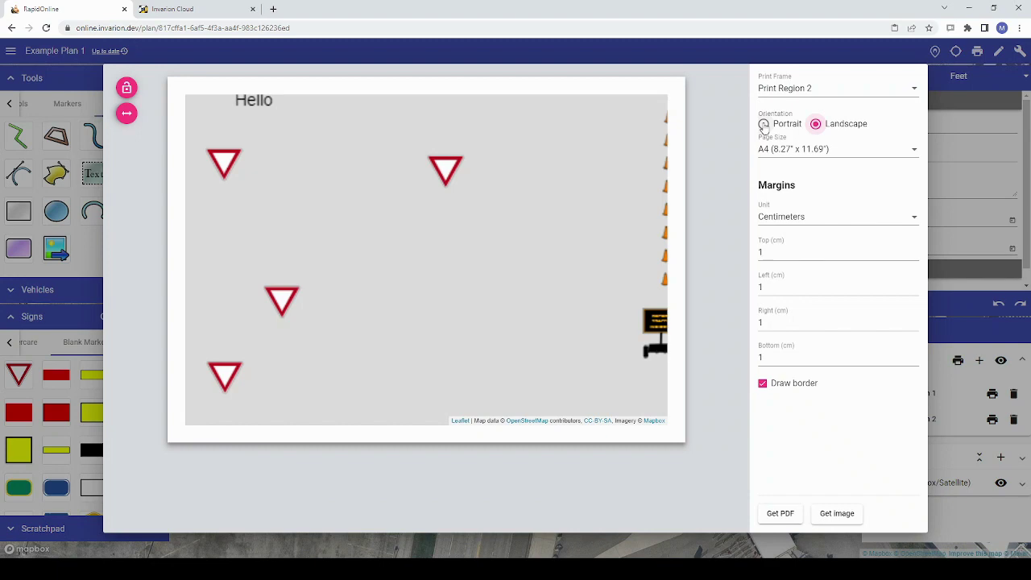
pyautogui.click(763, 125)
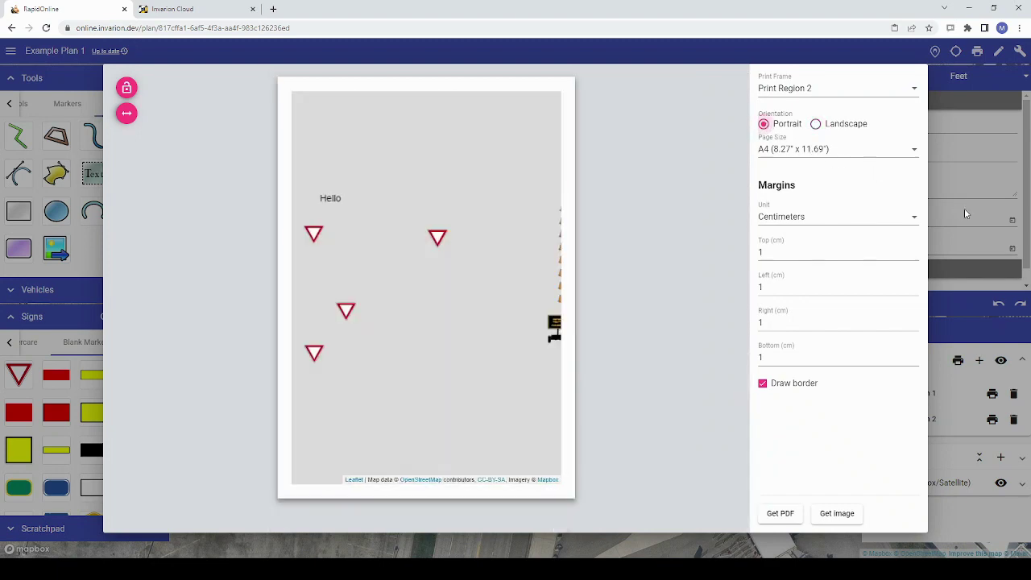
pyautogui.click(941, 201)
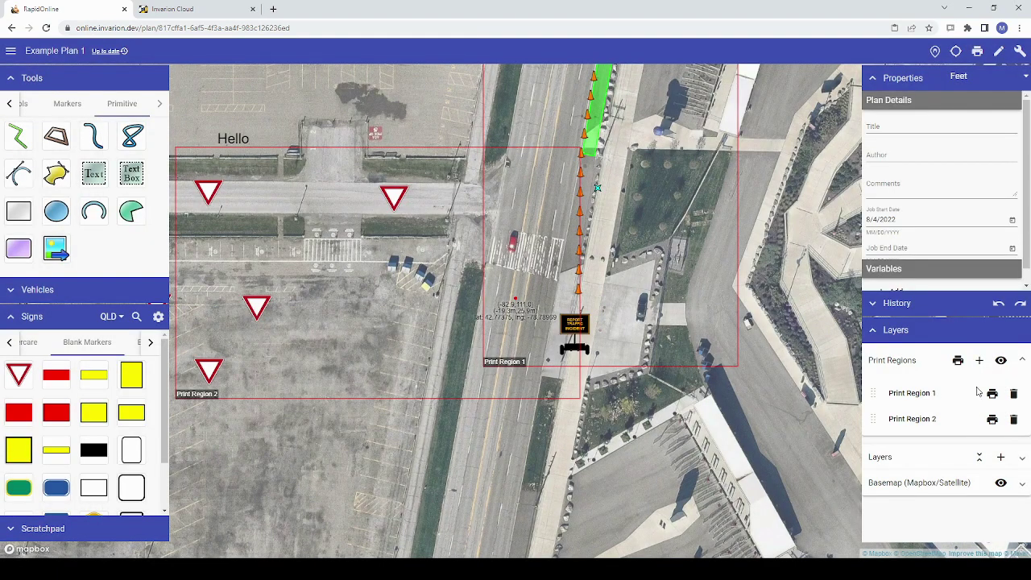
# - Reopen Print Region 2's preview, finish on landscape orientation, and close the print dialog
pyautogui.click(958, 360)
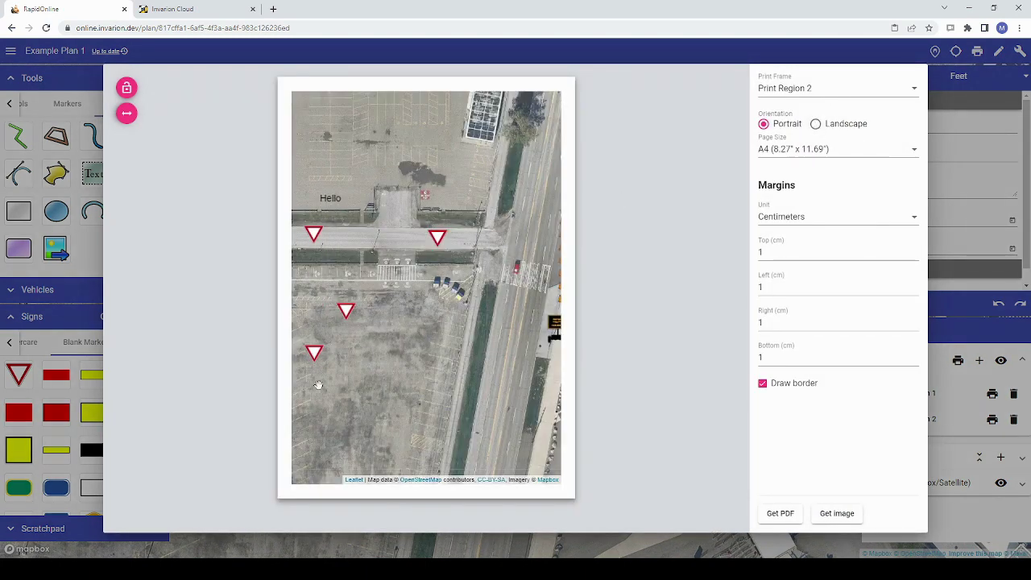
pyautogui.click(816, 125)
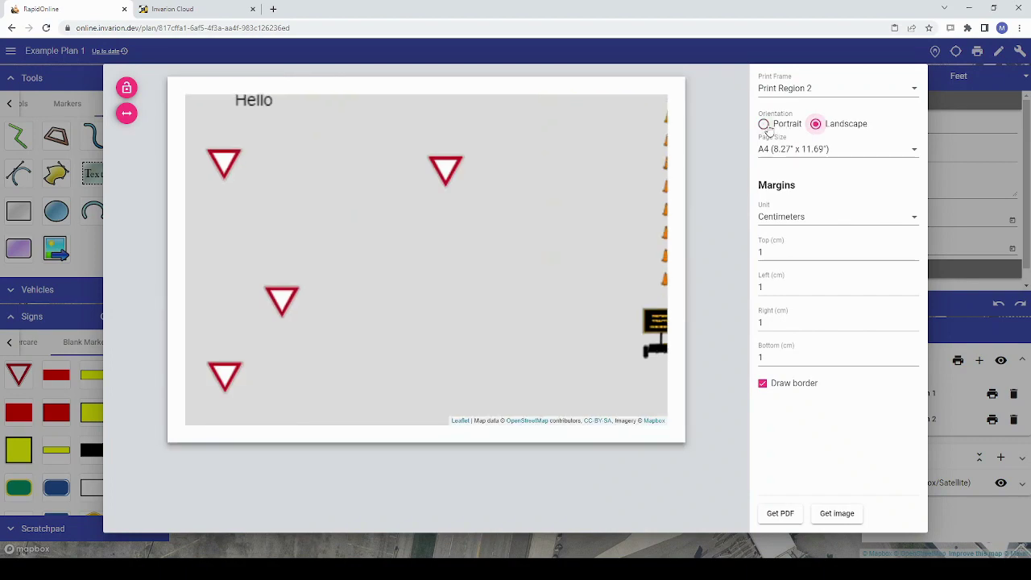
pyautogui.moveTo(456, 274); pyautogui.dragTo(474, 282)
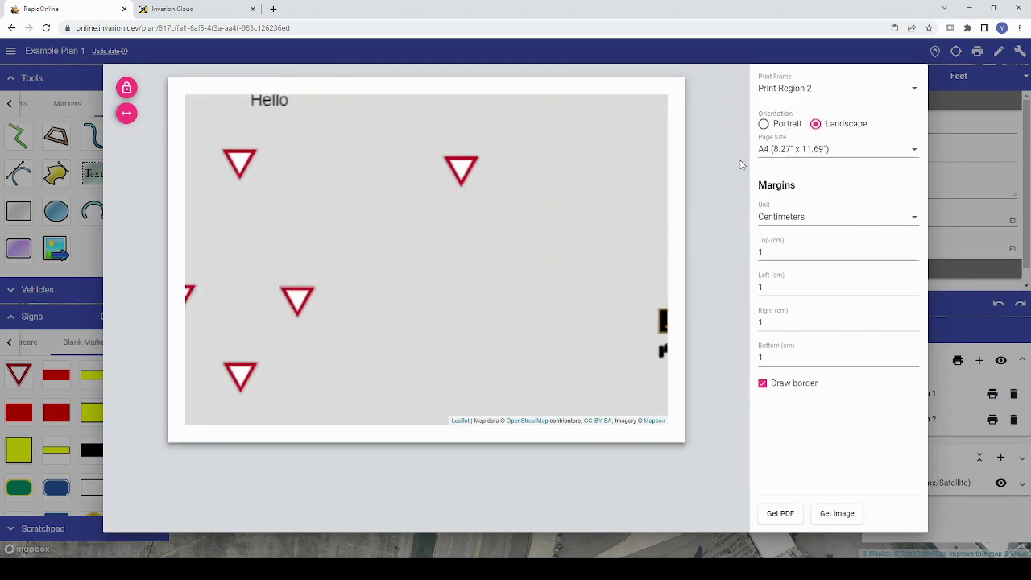
pyautogui.click(764, 124)
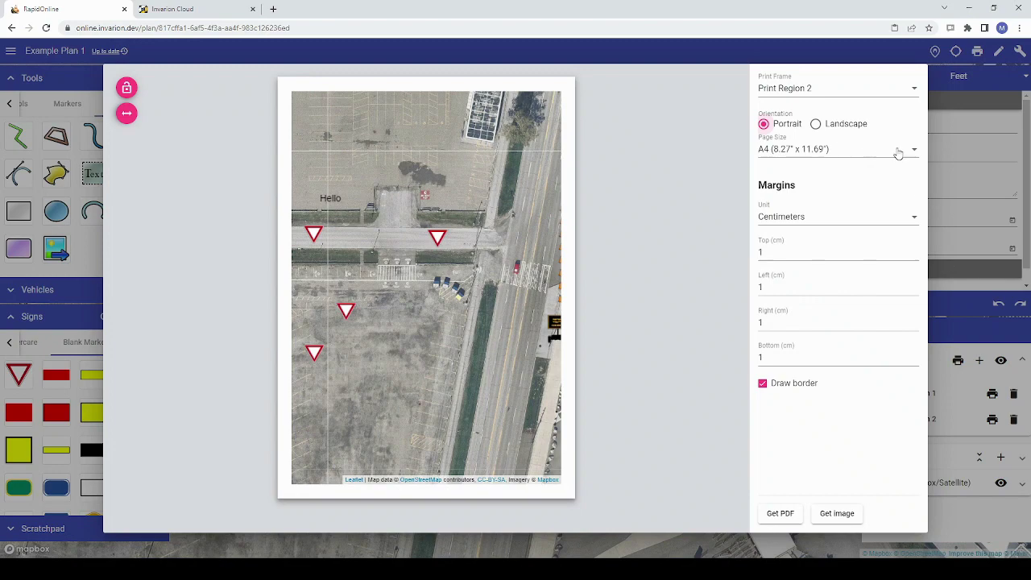
pyautogui.click(845, 127)
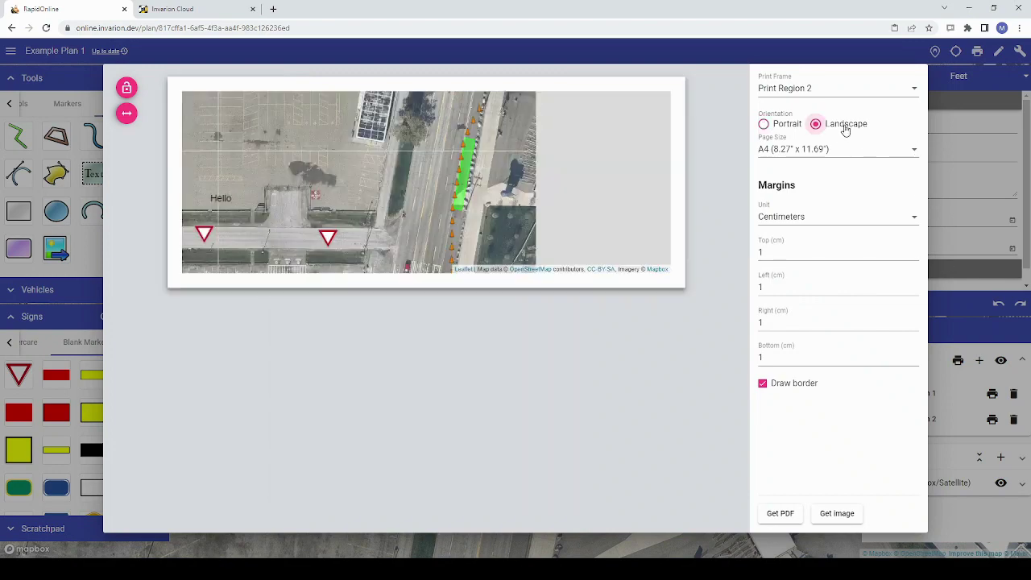
pyautogui.click(956, 191)
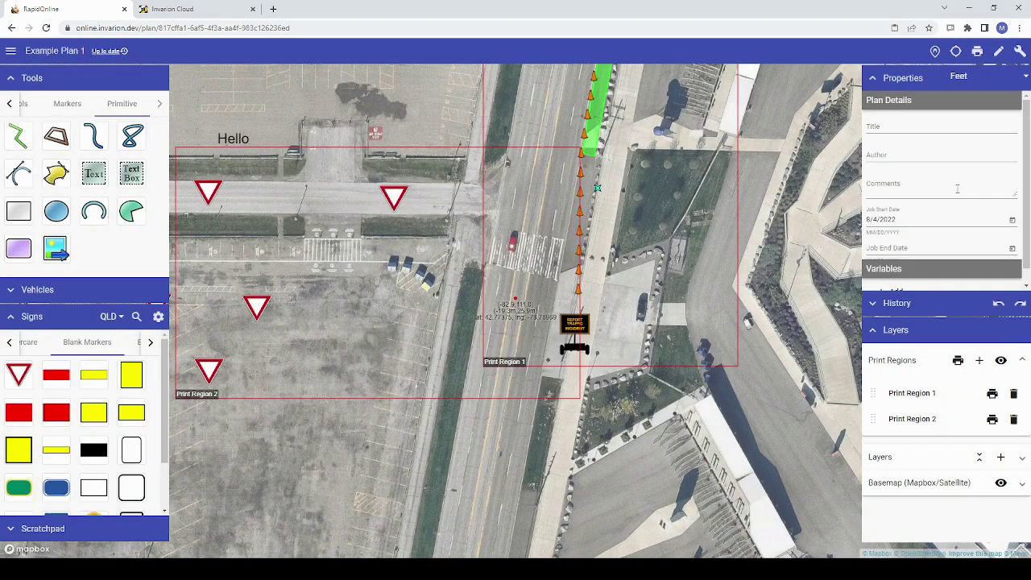
# - Generate a PDF of Print Region 1 with Get PDF
pyautogui.click(957, 361)
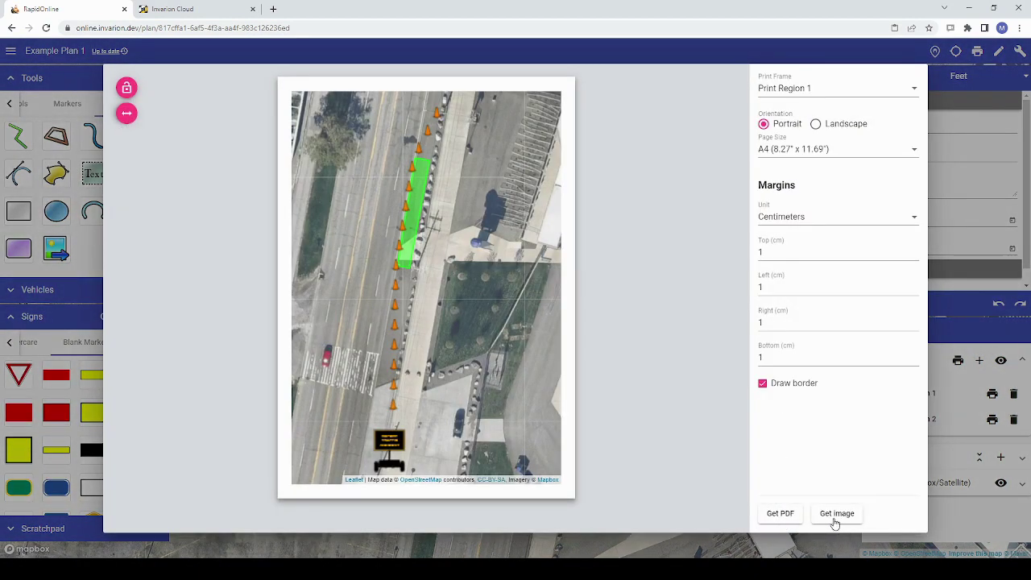
pyautogui.click(779, 514)
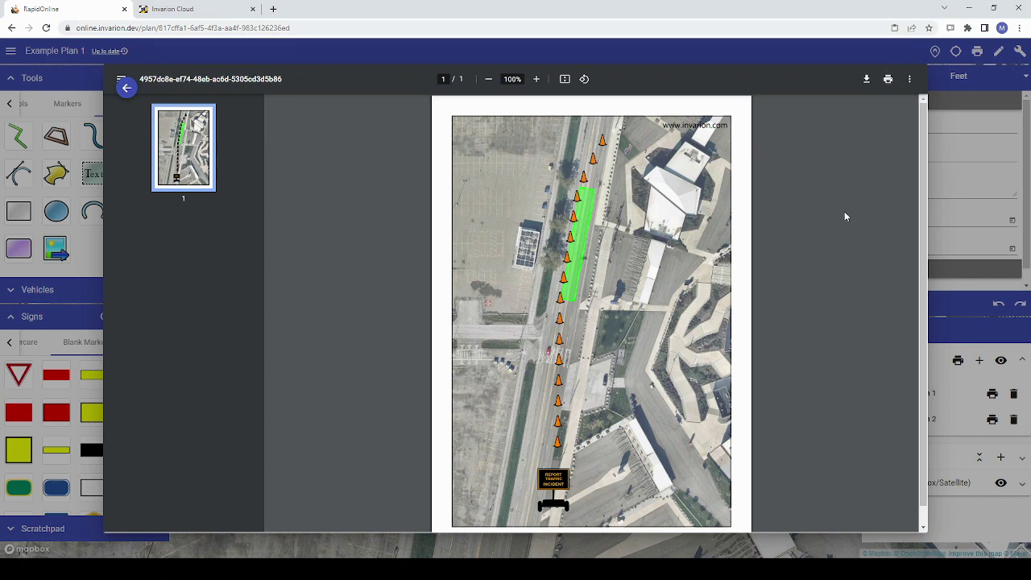
pyautogui.scroll(-1, 799, 282)
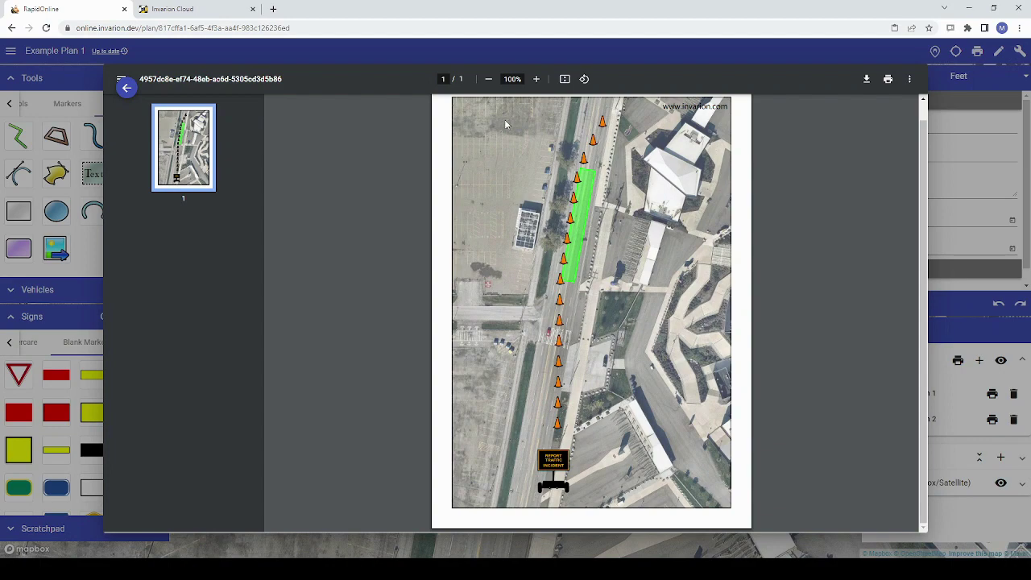
# - Zoom the PDF to 500% and scroll to the REPORT TRAFFIC INCIDENT board
pyautogui.click(536, 79)
pyautogui.click(537, 79)
pyautogui.click(536, 79)
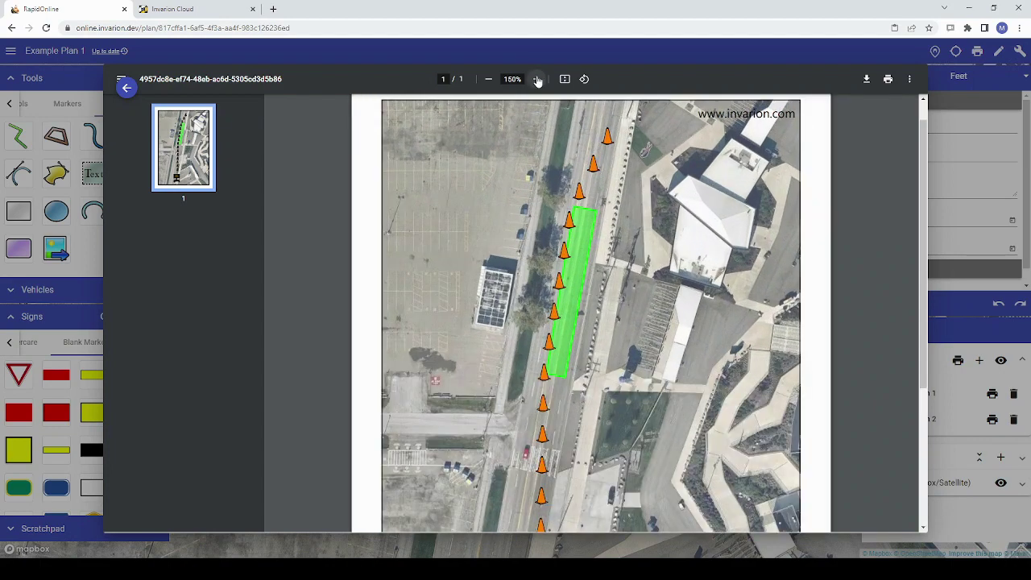
pyautogui.click(537, 79)
pyautogui.click(536, 79)
pyautogui.click(536, 79)
pyautogui.click(536, 79)
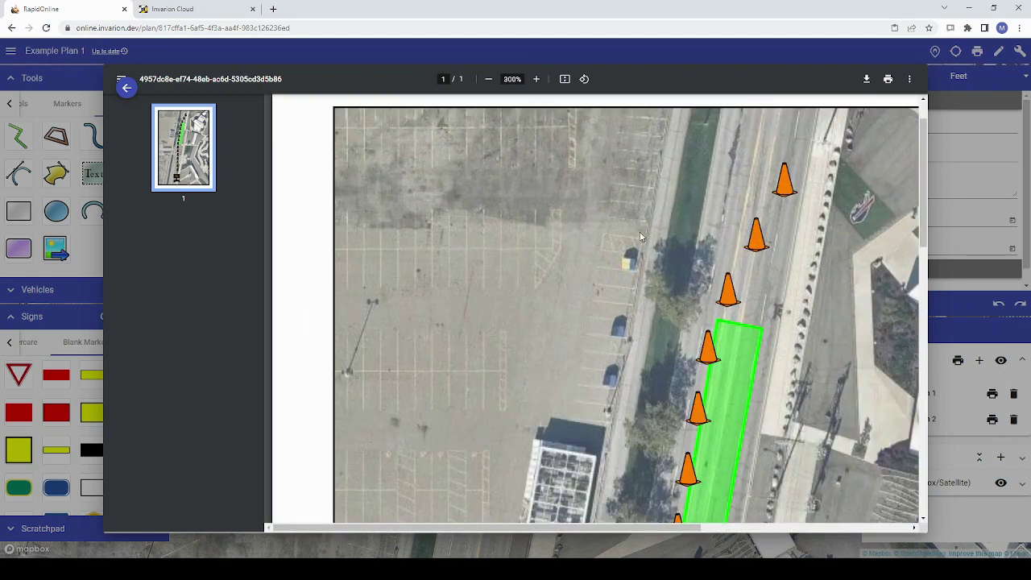
pyautogui.scroll(-15, 641, 236)
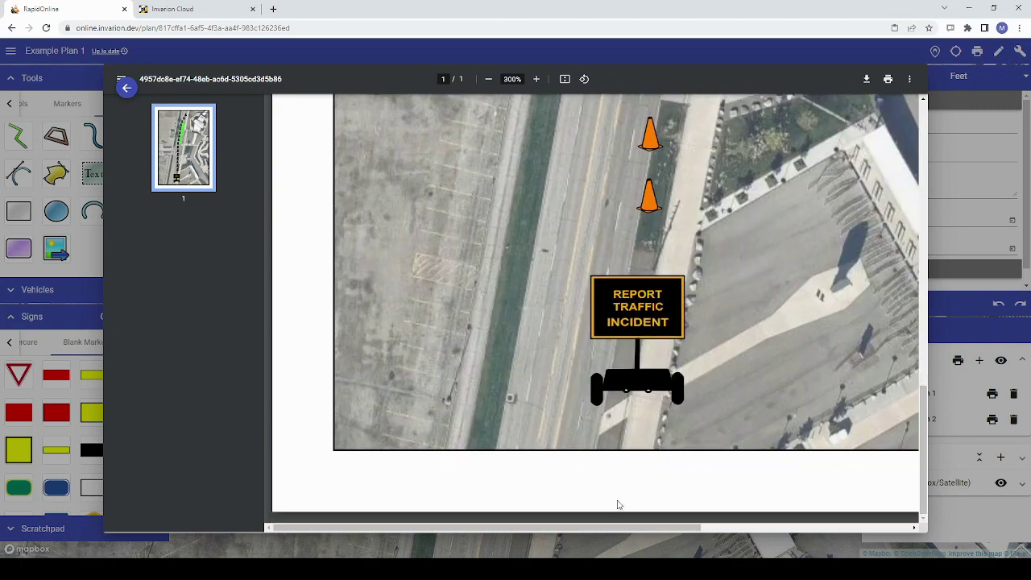
pyautogui.moveTo(614, 528); pyautogui.dragTo(674, 528)
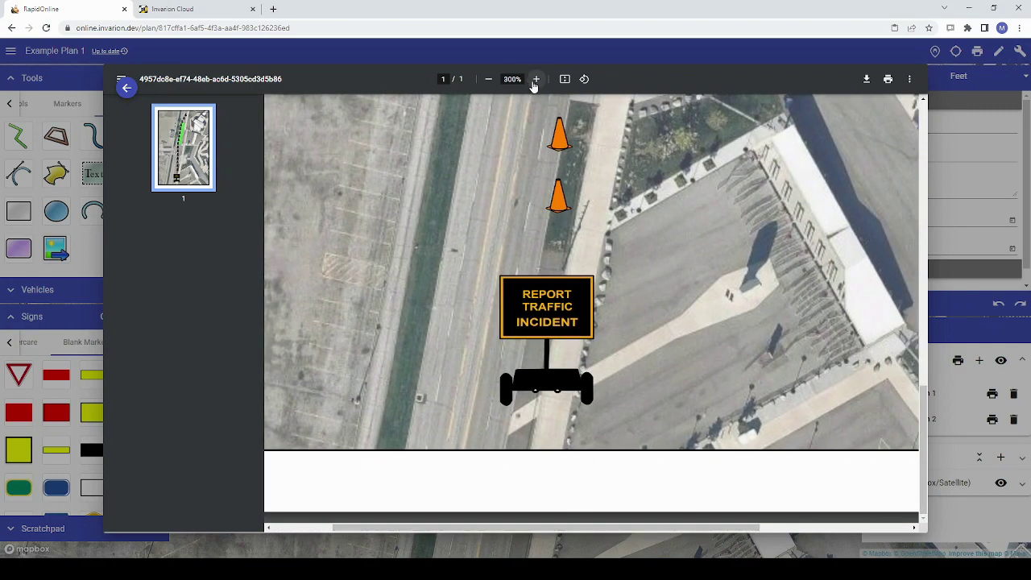
pyautogui.click(535, 78)
pyautogui.click(535, 79)
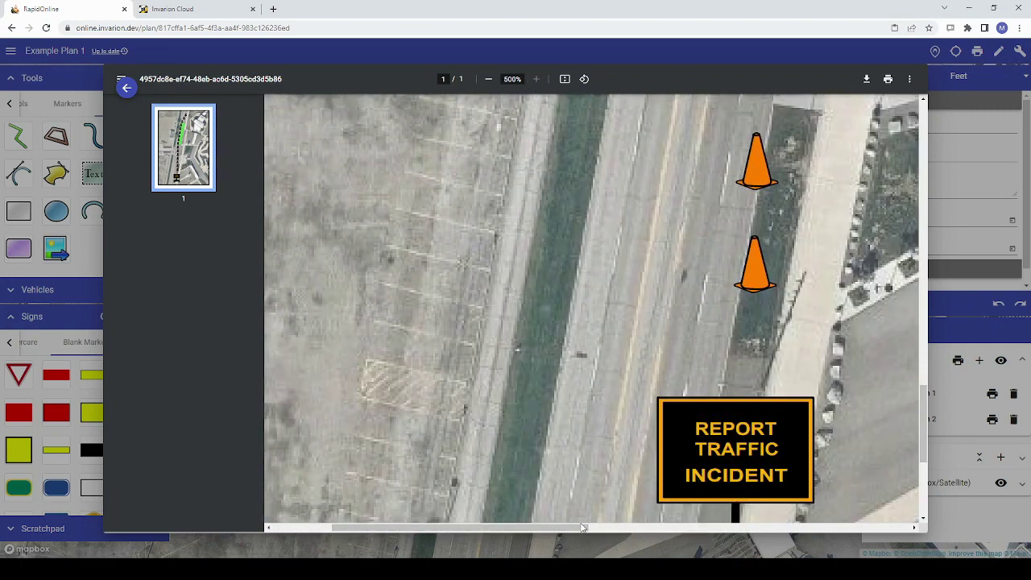
pyautogui.moveTo(583, 528); pyautogui.dragTo(624, 547)
pyautogui.scroll(-1, 615, 378)
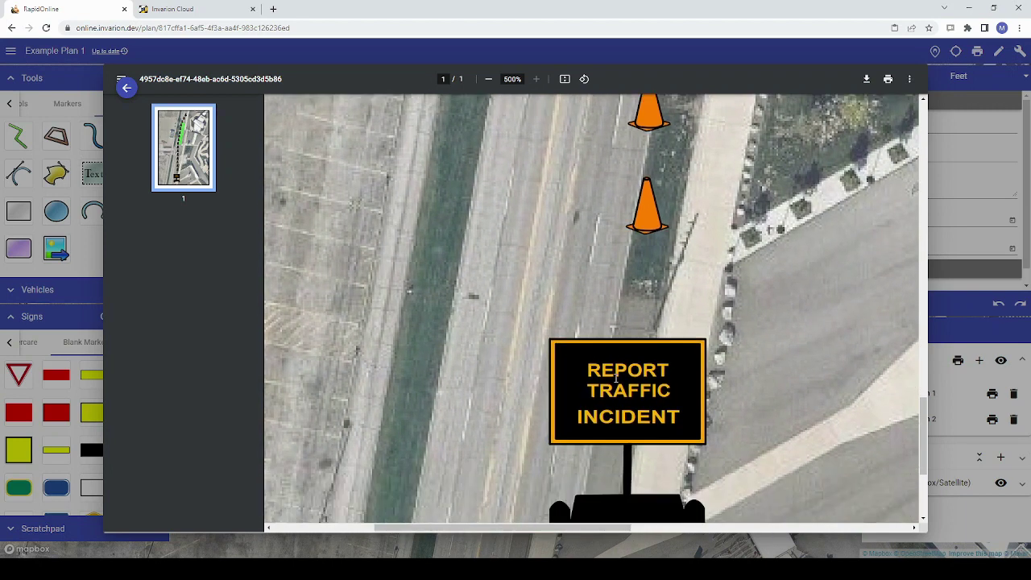
pyautogui.scroll(-1, 615, 378)
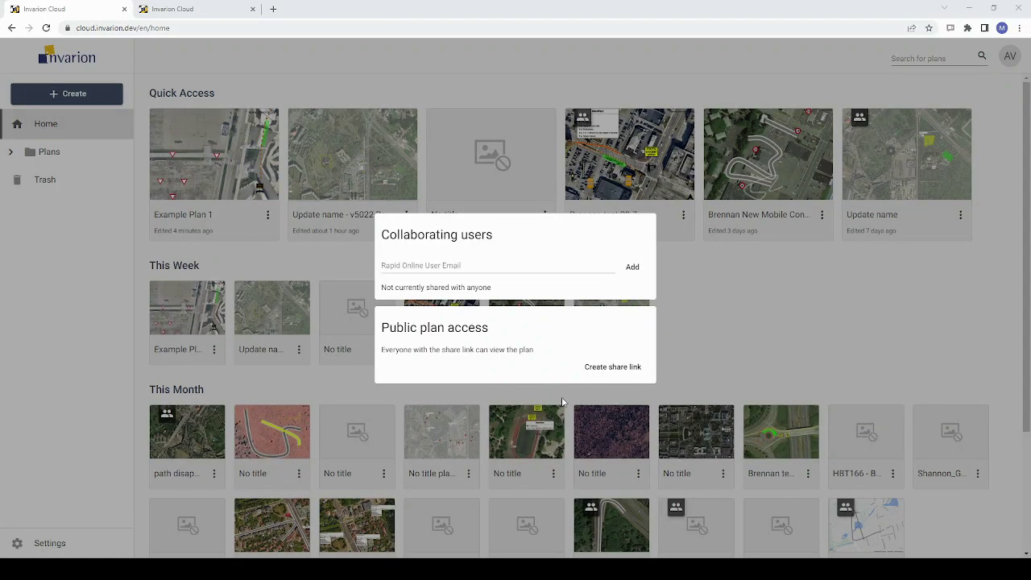
# - Create a public read-only share link for Example Plan 1
pyautogui.click(611, 368)
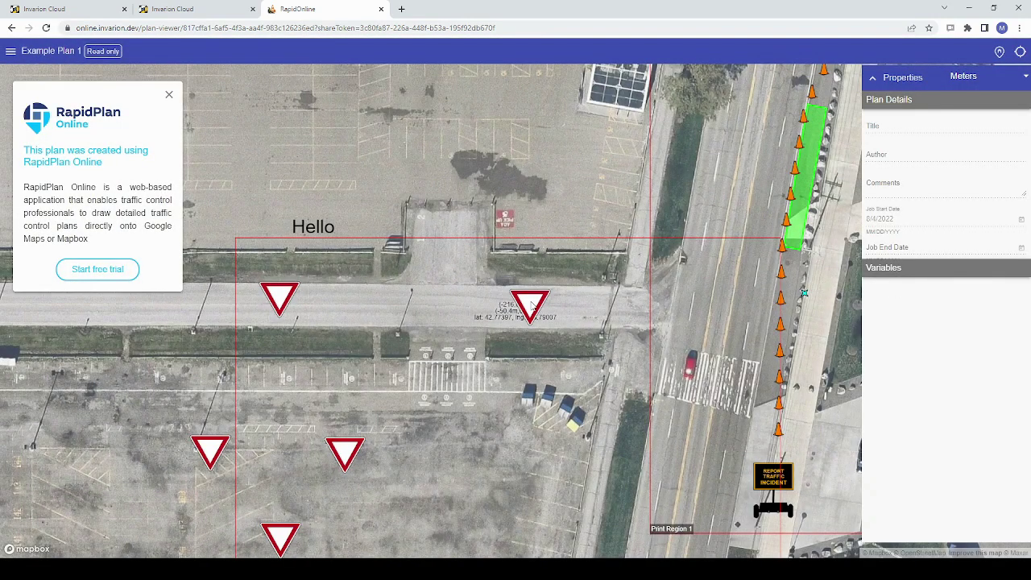
pyautogui.click(531, 305)
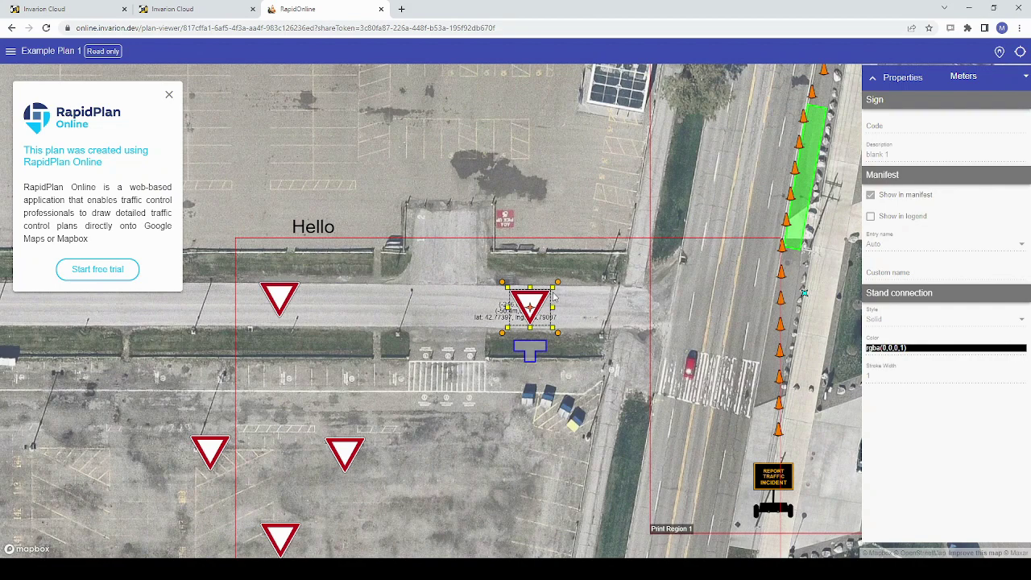
pyautogui.click(552, 256)
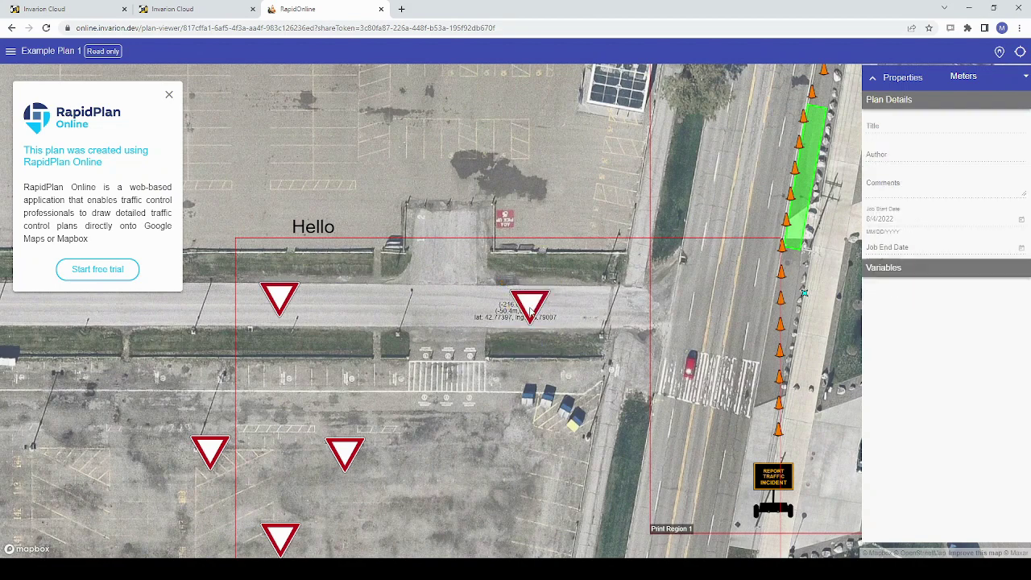
pyautogui.click(518, 337)
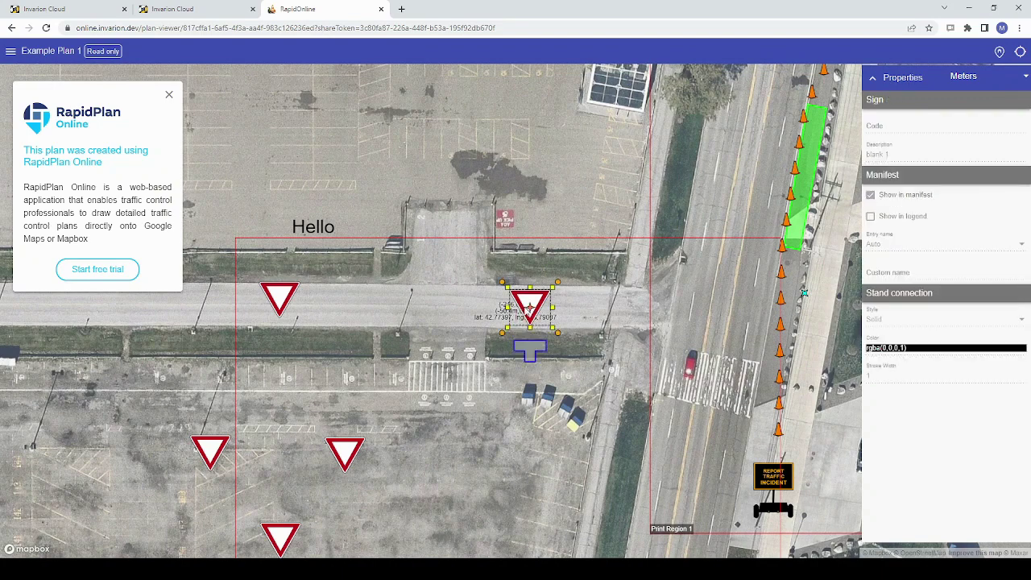
pyautogui.click(541, 314)
pyautogui.click(529, 306)
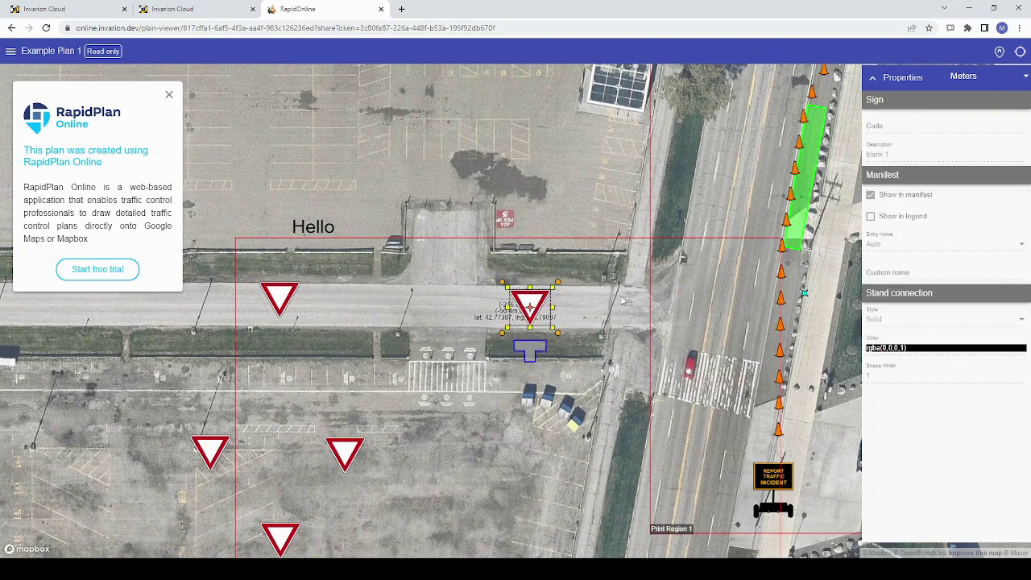